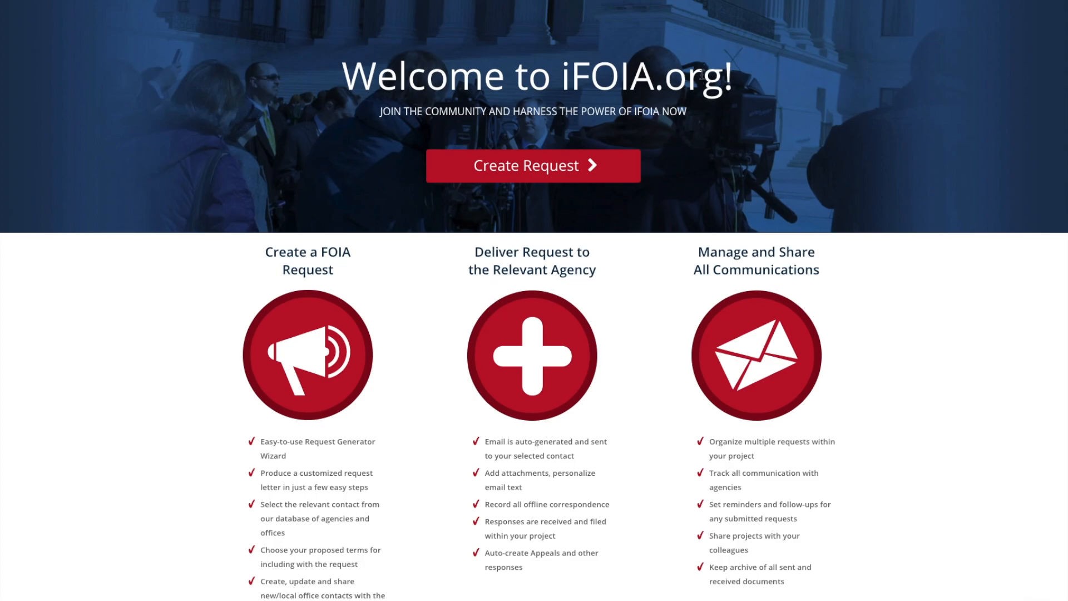
Start a new FOIA request from the iFOIA welcome page with Create Request
{"action": "left_click", "coordinate": [557, 175]}
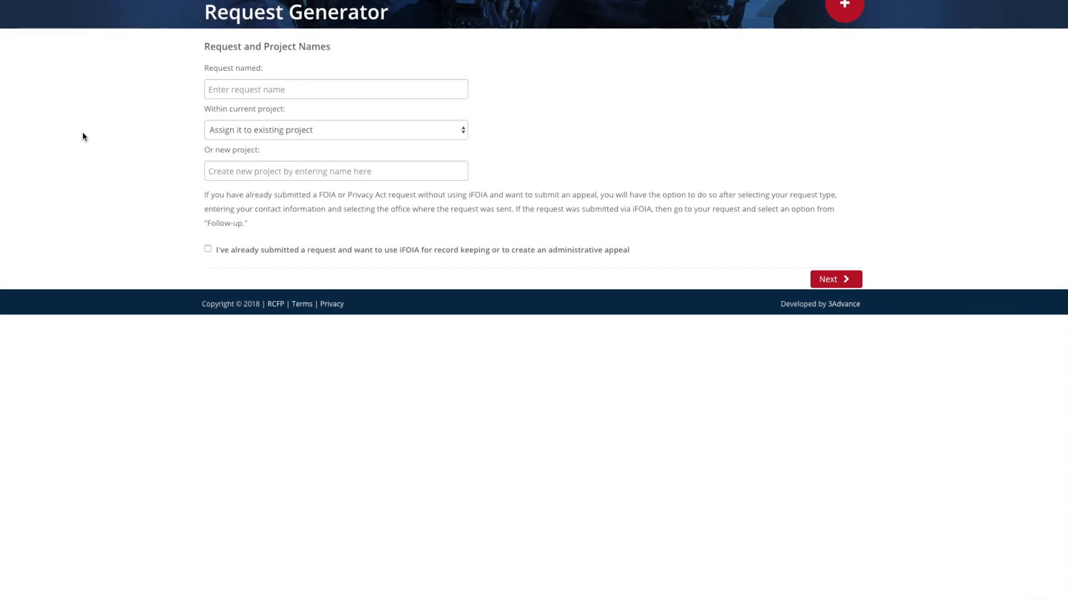
Name the request 'Request 1' under a new project 'Project 1' and continue
{"action": "left_click", "coordinate": [280, 89]}
{"action": "type", "text": "Requi"}
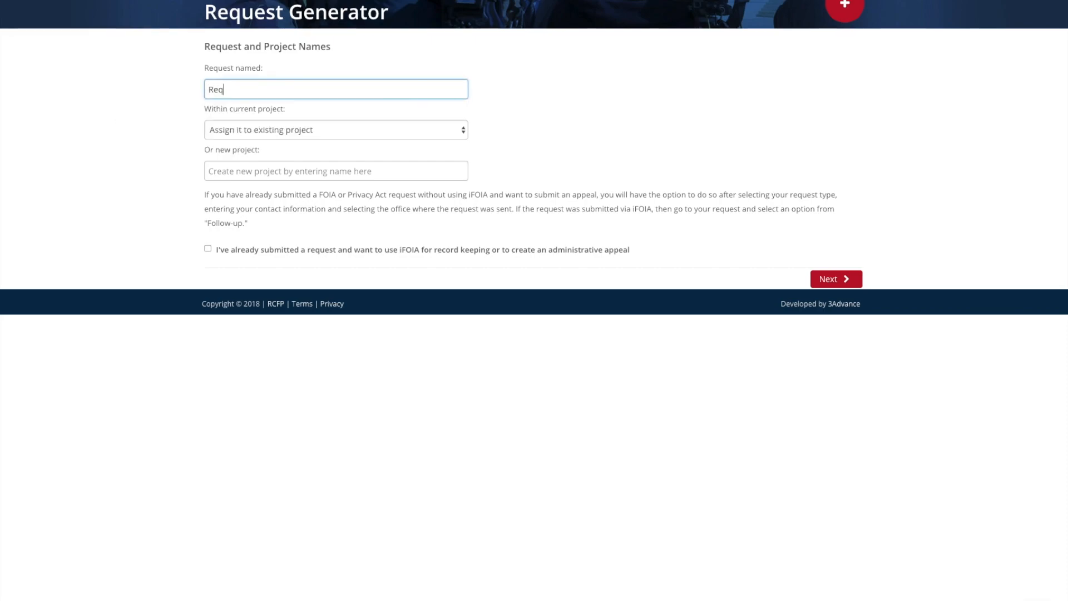
{"action": "key", "text": "BackSpace"}
{"action": "type", "text": "est 1"}
{"action": "left_click", "coordinate": [233, 171]}
{"action": "type", "text": "P"}
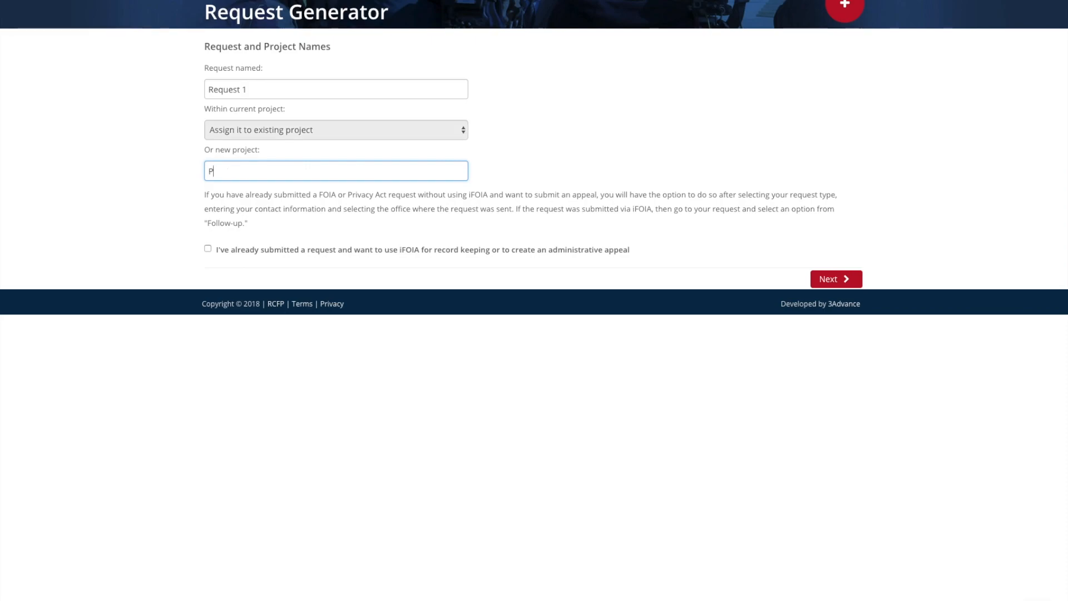
{"action": "type", "text": "roject1"}
{"action": "key", "text": "BackSpace"}
{"action": "type", "text": "1"}
{"action": "left_click", "coordinate": [824, 274]}
Advance to the pre-filled Personal Information step
{"action": "left_click", "coordinate": [829, 279]}
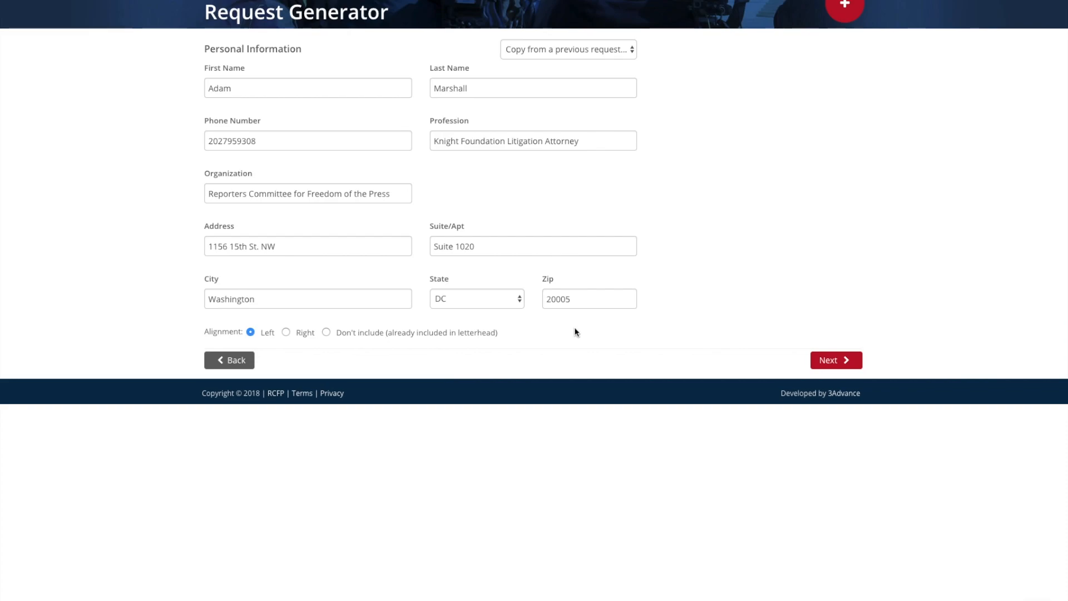
Address the request to Federal, Department of Health and Human Services, Headquarters (FOIA Officer)
{"action": "left_click", "coordinate": [833, 359]}
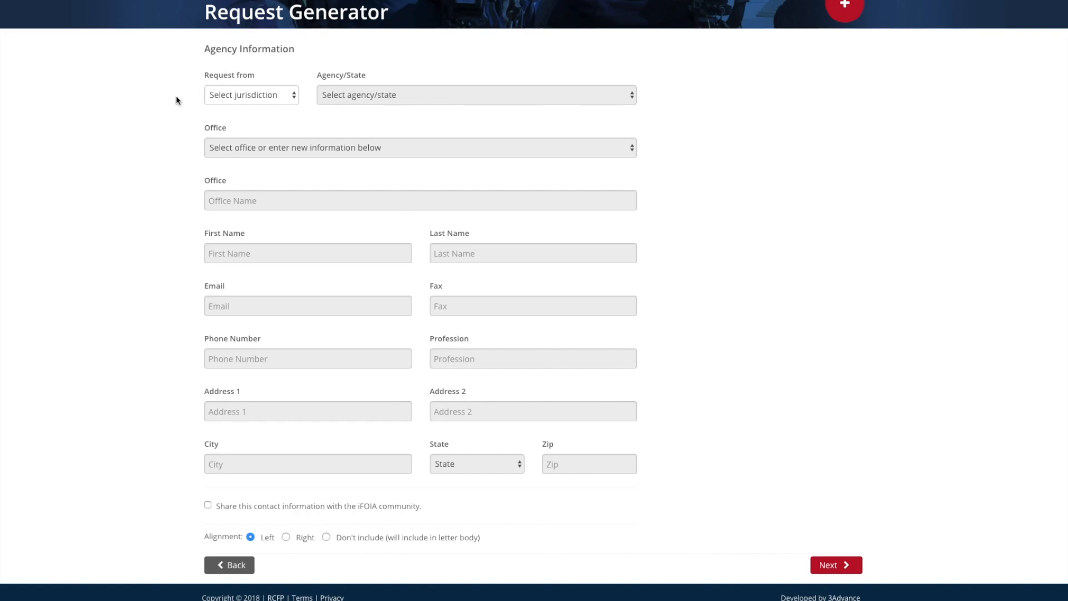
{"action": "left_click", "coordinate": [211, 98]}
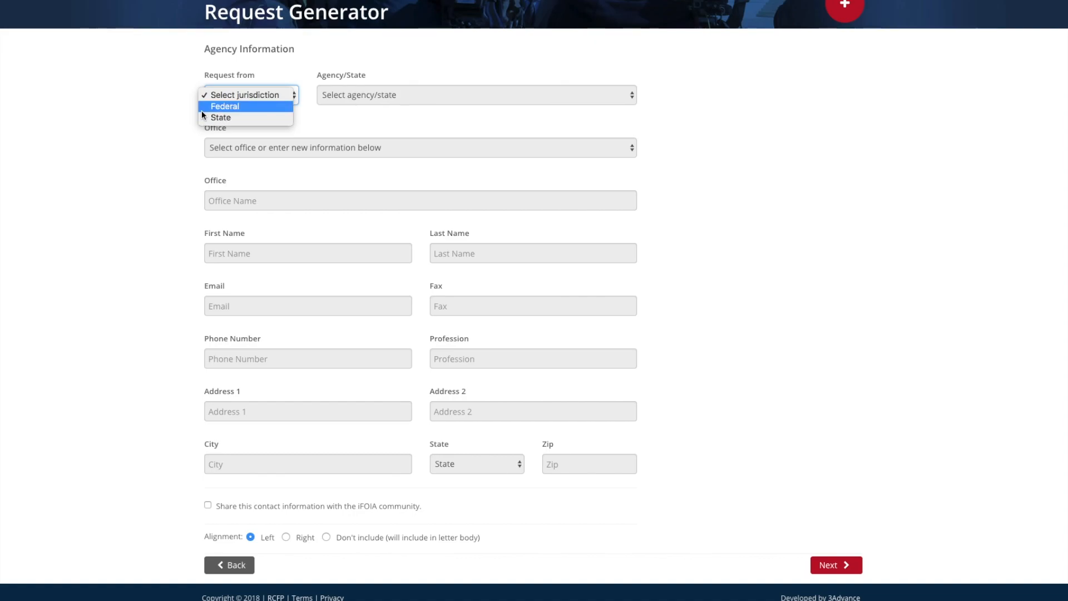
{"action": "left_click", "coordinate": [202, 109]}
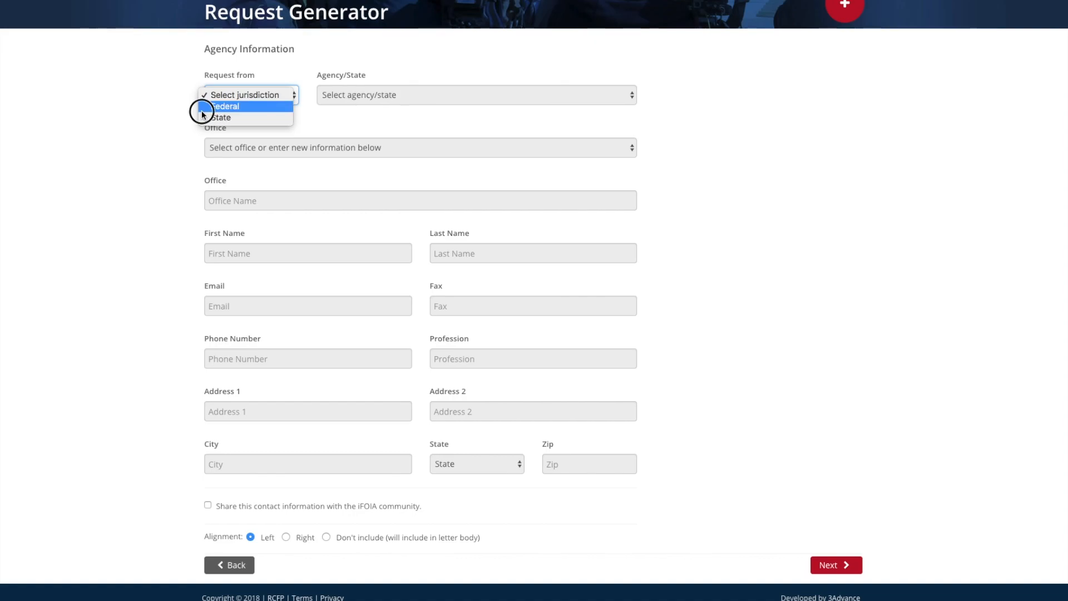
{"action": "left_click", "coordinate": [394, 96]}
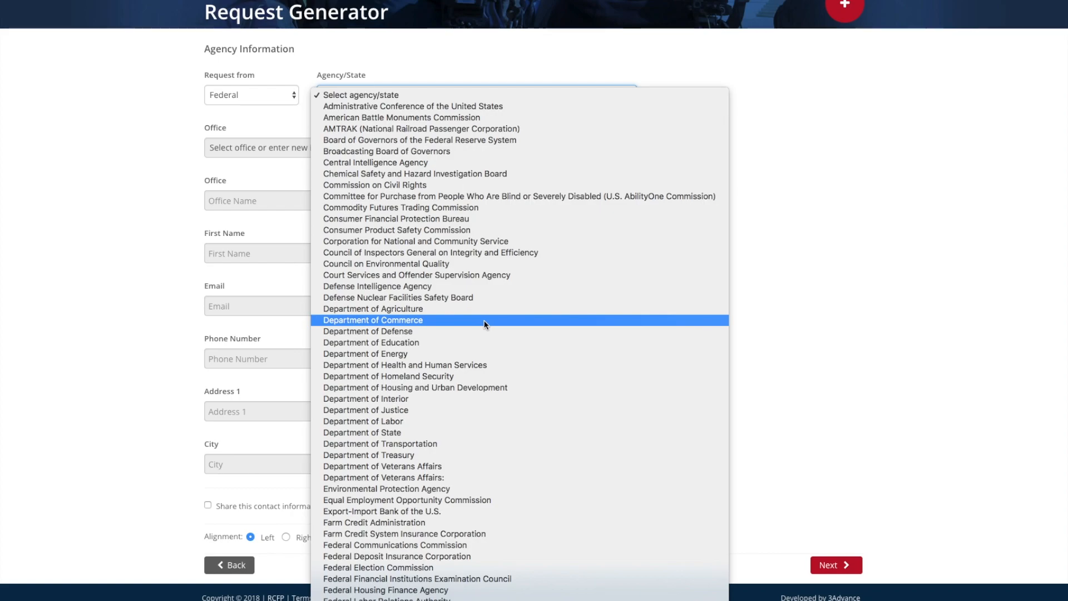
{"action": "left_click", "coordinate": [489, 365]}
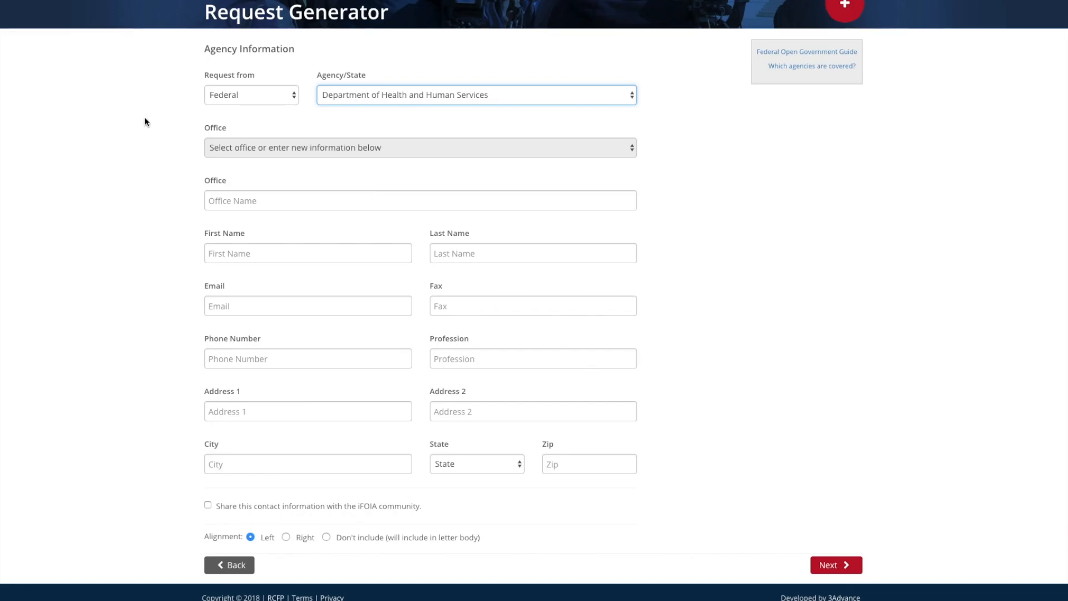
{"action": "left_click", "coordinate": [354, 149]}
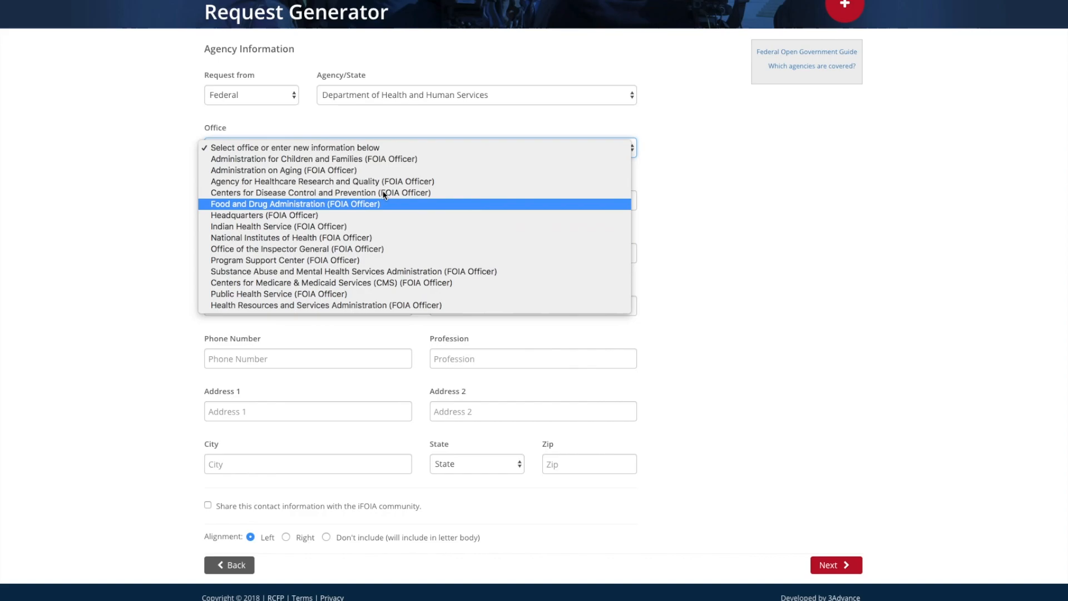
{"action": "left_click", "coordinate": [357, 215]}
{"action": "left_click", "coordinate": [124, 225]}
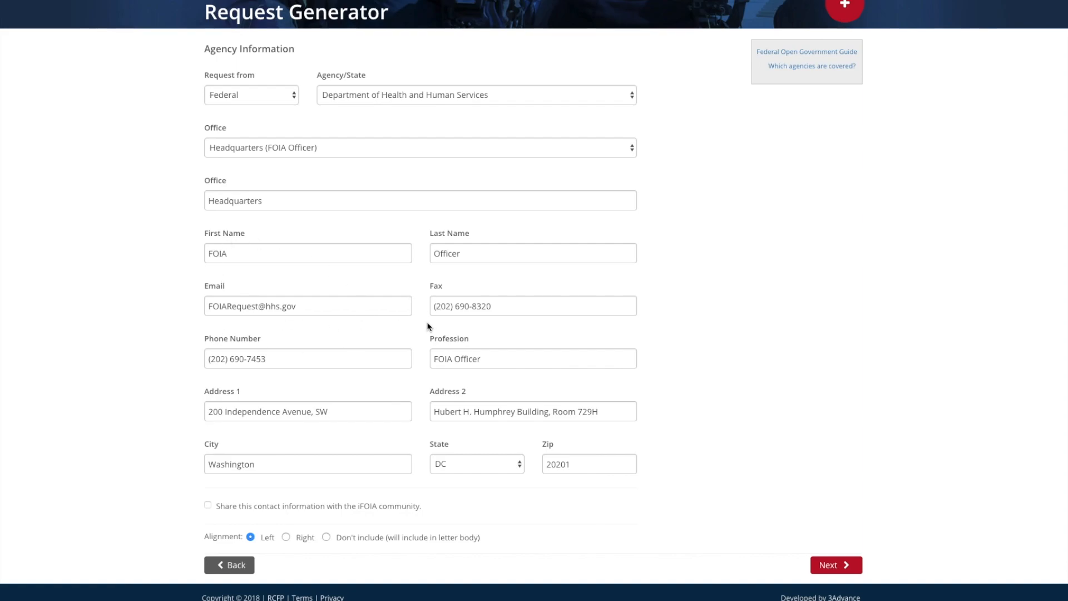
Replace the agency e-mail and fax with the requester's own e-mail address and fax number
{"action": "left_click_drag", "start_coordinate": [339, 311], "coordinate": [167, 303]}
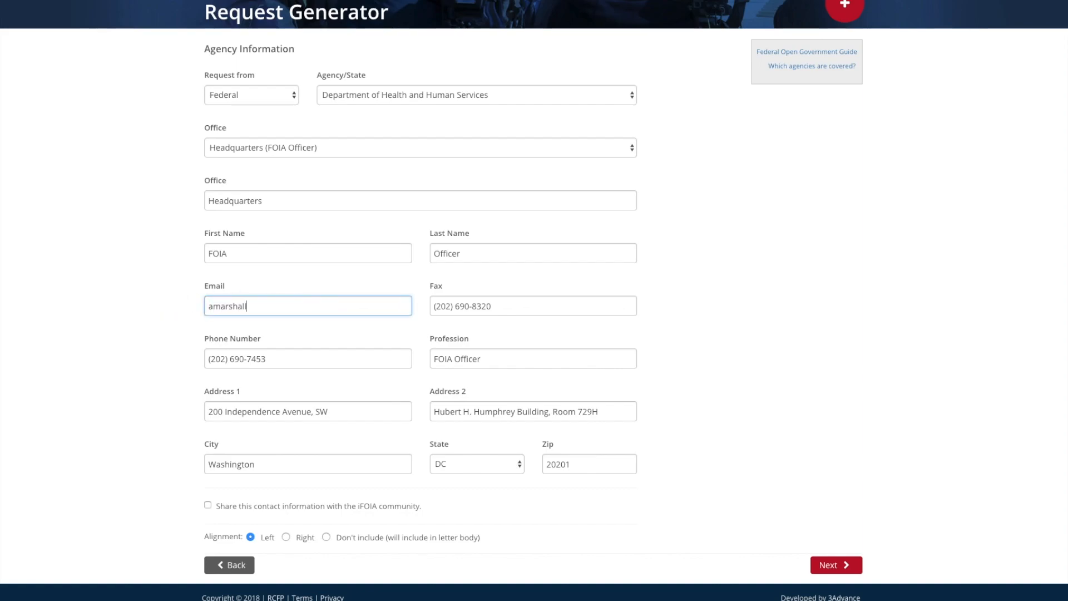
{"action": "key", "text": "Tab"}
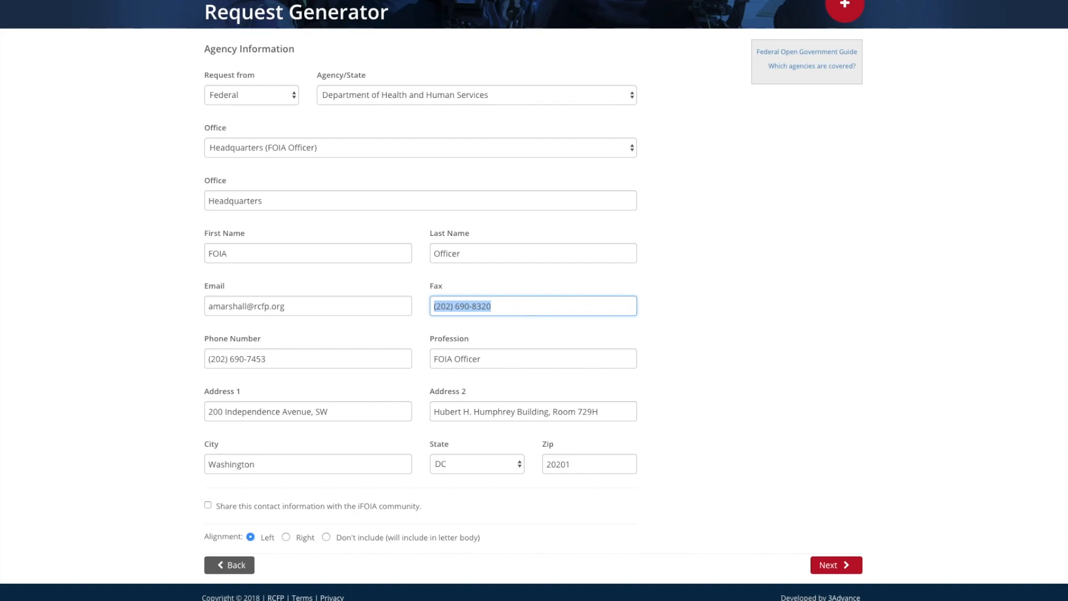
{"action": "left_click", "coordinate": [703, 318]}
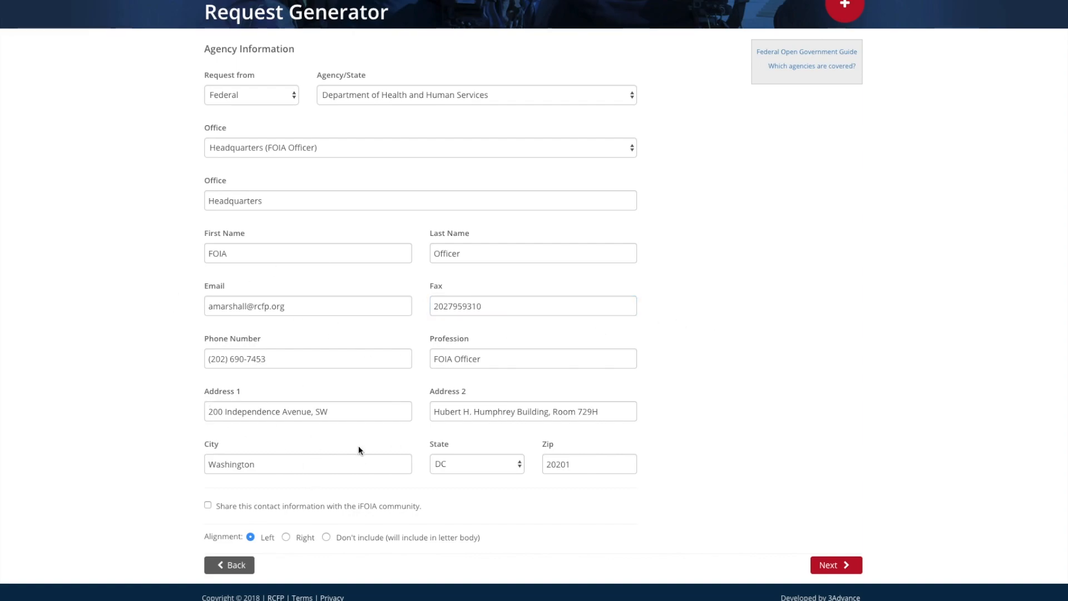
{"action": "left_click", "coordinate": [848, 564]}
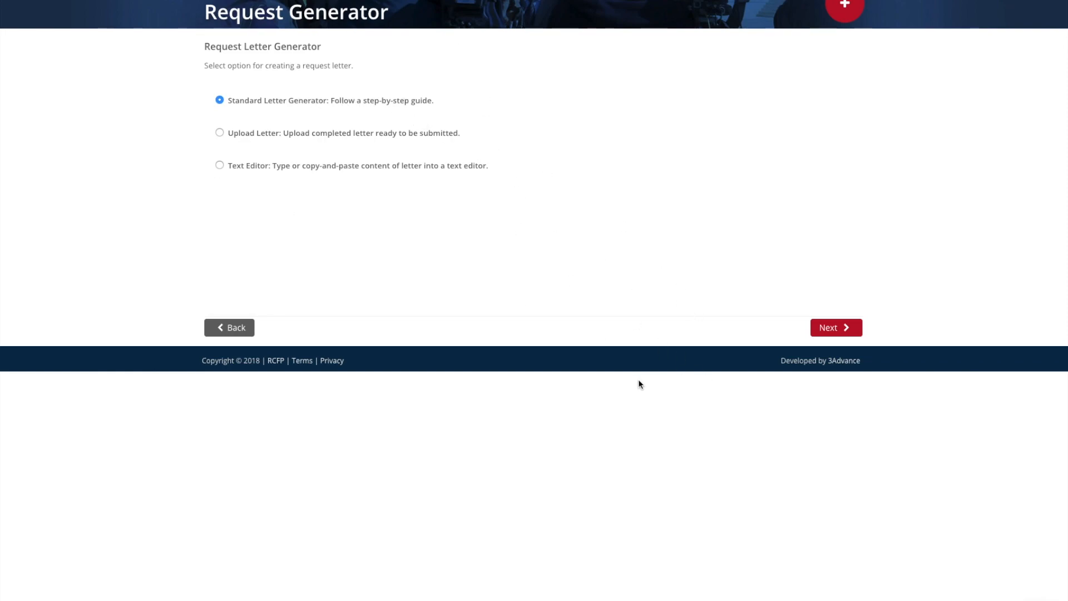
Keep the Standard Letter Generator and proceed to the Records Sought step
{"action": "left_click", "coordinate": [831, 328]}
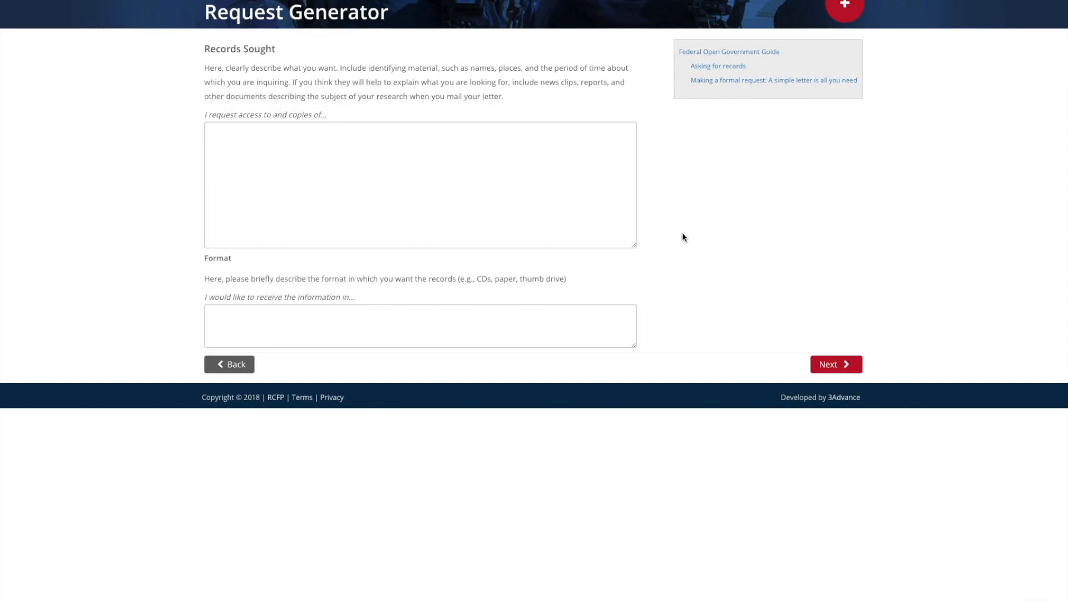
Request 'records.' in 'electronic format.' and continue to the fees step
{"action": "left_click", "coordinate": [436, 168]}
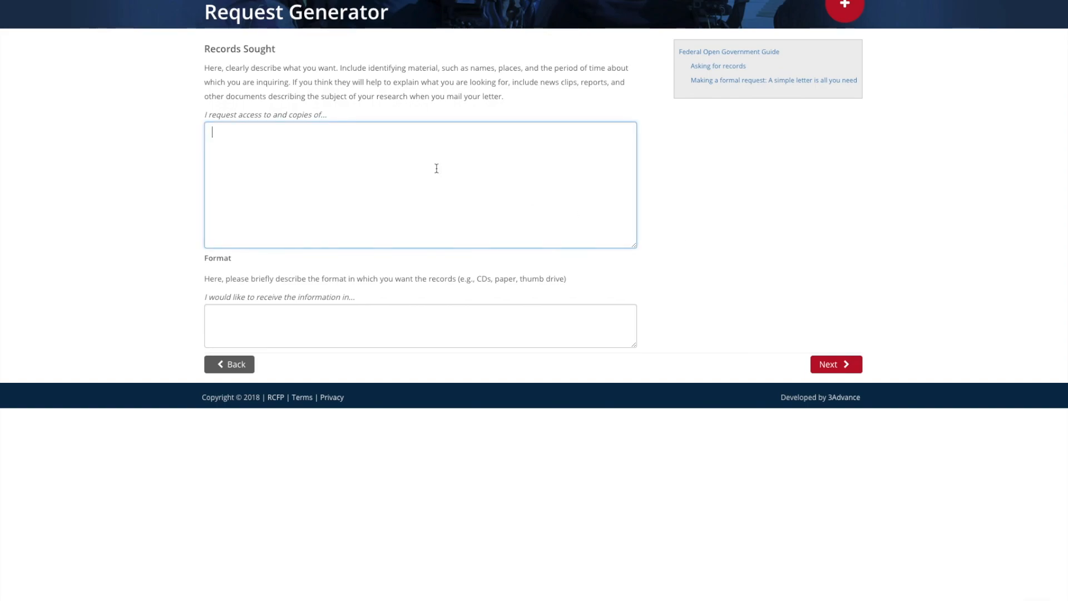
{"action": "type", "text": "records."}
{"action": "left_click", "coordinate": [234, 325]}
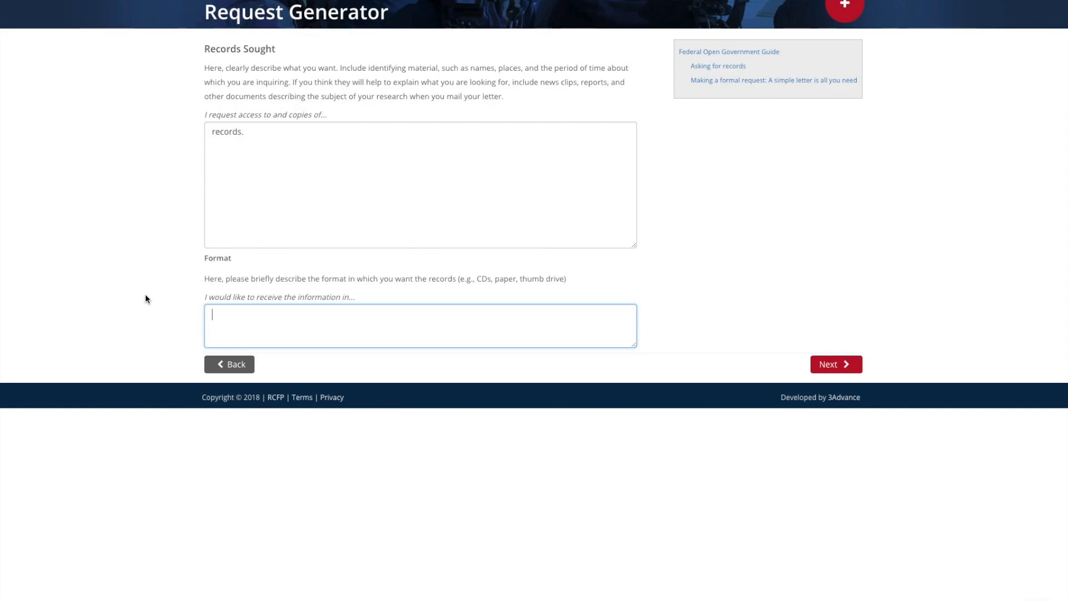
{"action": "type", "text": "electronic format."}
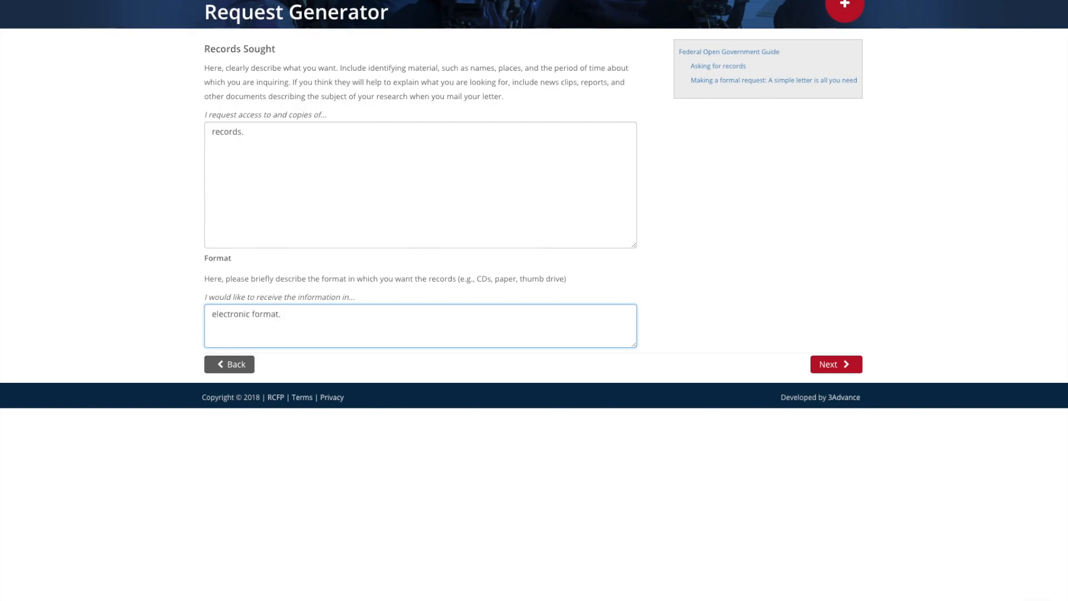
{"action": "left_click", "coordinate": [846, 365]}
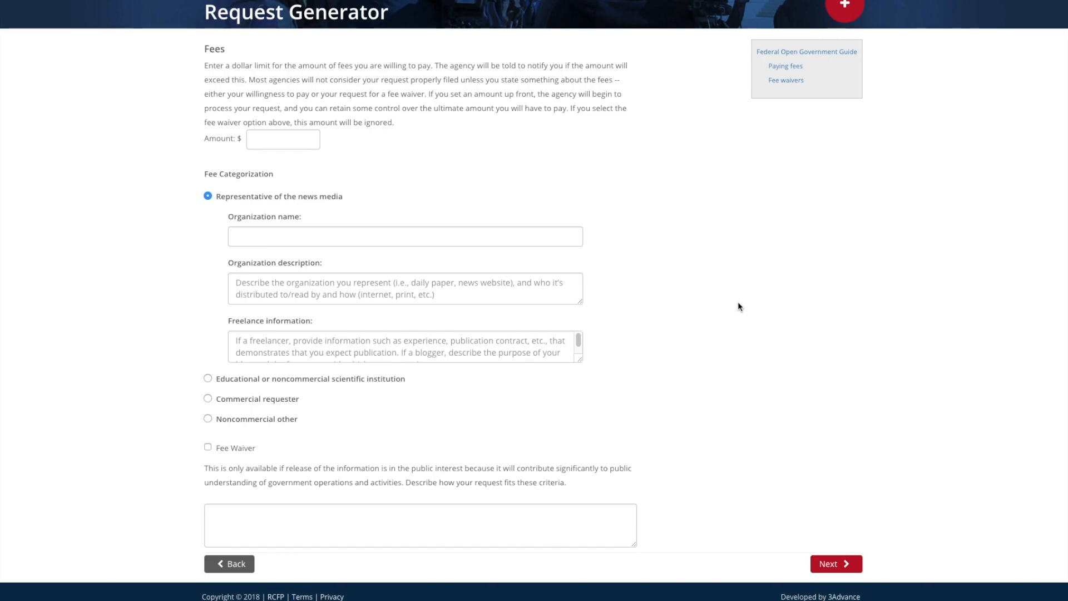
Set a $10 fee limit and keep the news-media requester category
{"action": "left_click", "coordinate": [279, 141]}
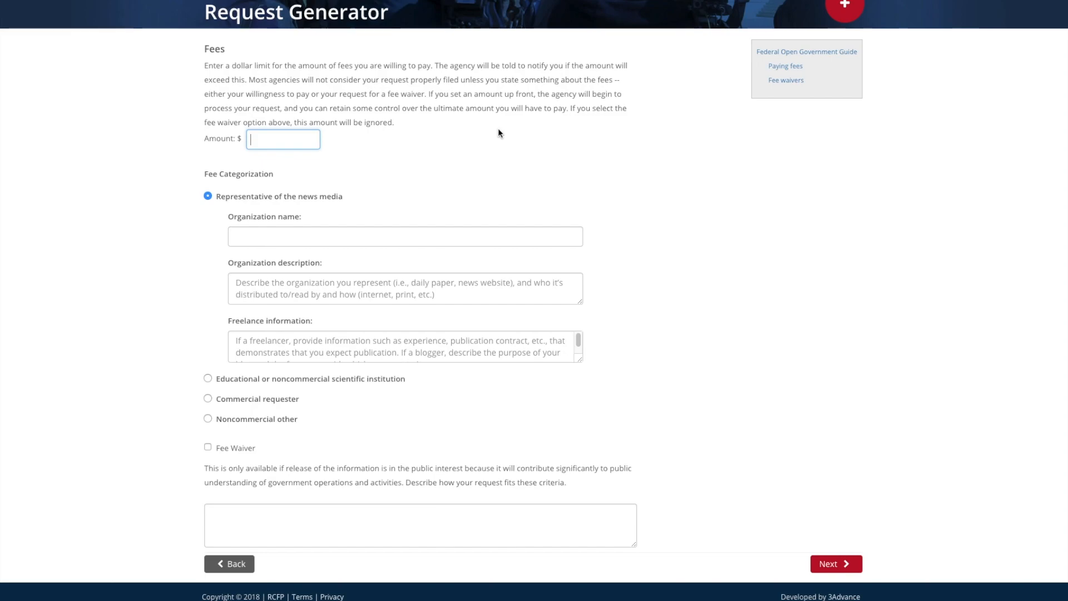
{"action": "type", "text": "10"}
{"action": "left_click", "coordinate": [474, 118]}
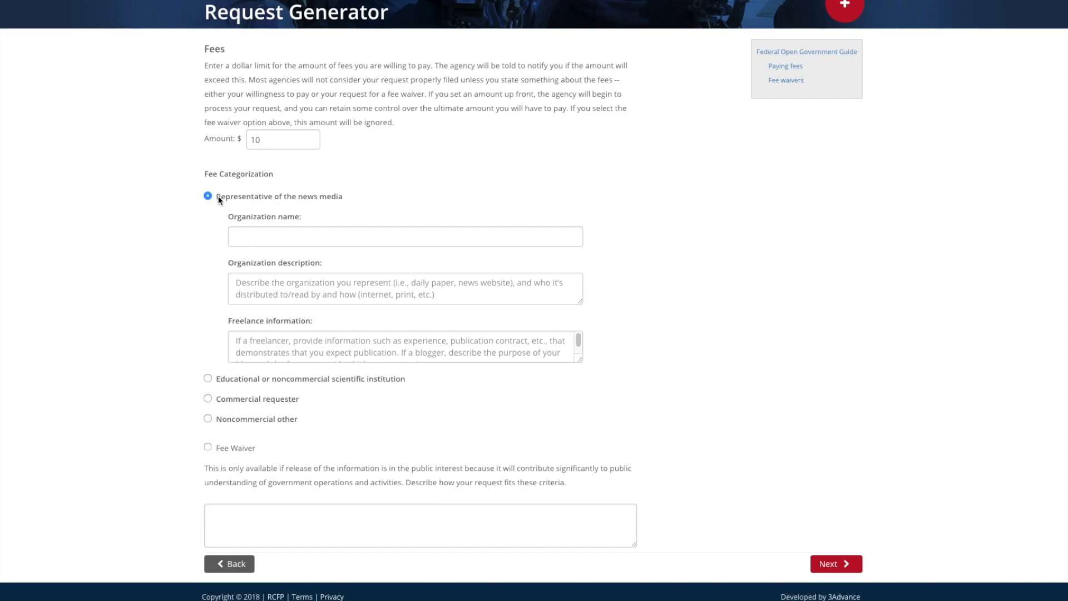
{"action": "left_click", "coordinate": [299, 382]}
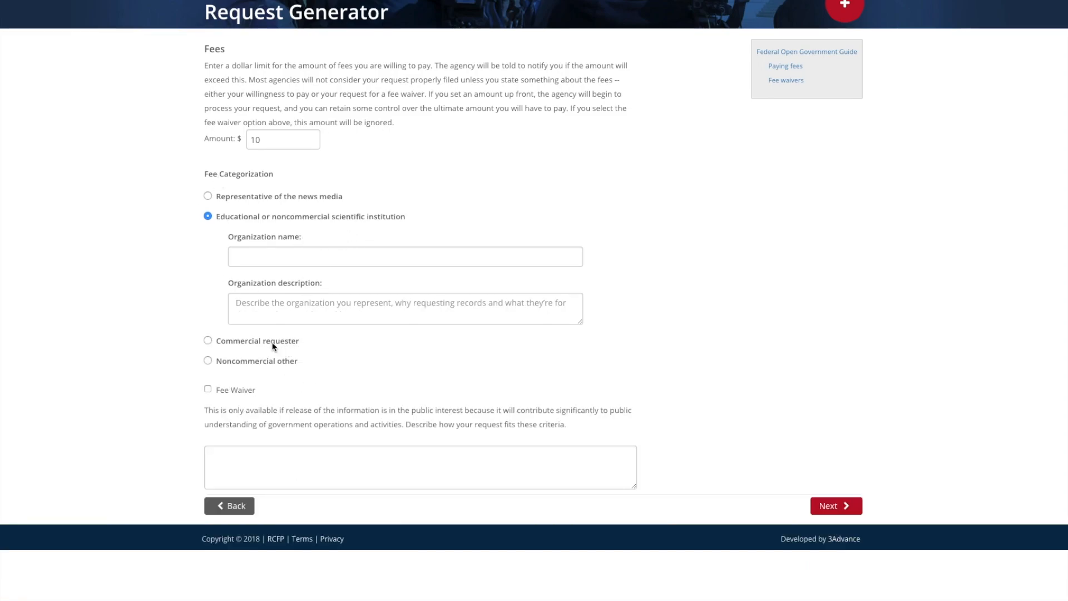
{"action": "left_click", "coordinate": [257, 198]}
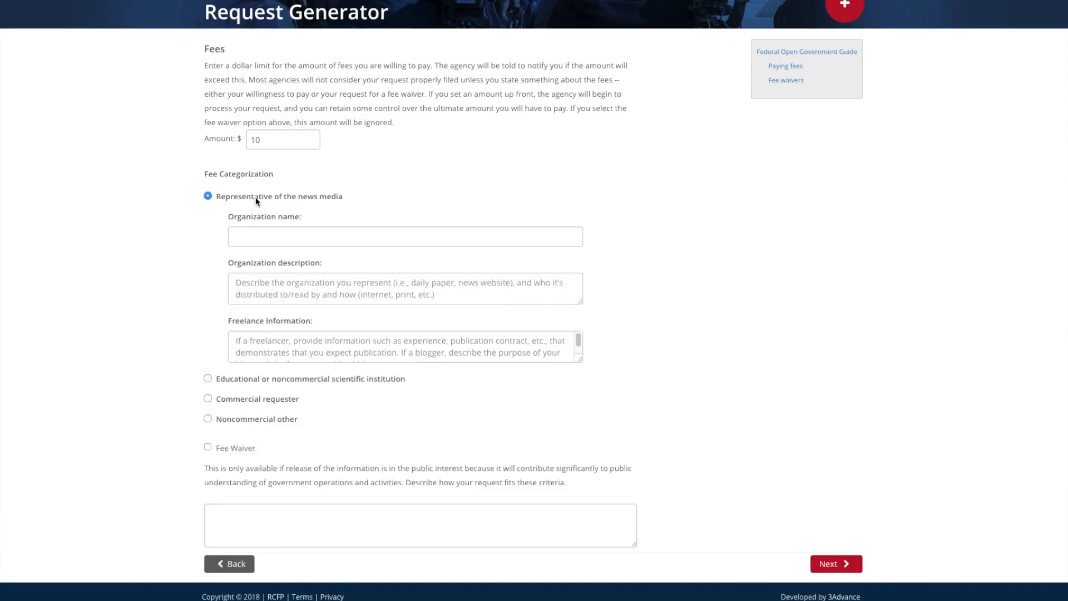
Enter 'Reporters Committee.' as the organization name
{"action": "left_click", "coordinate": [271, 235]}
{"action": "type", "text": "Reco"}
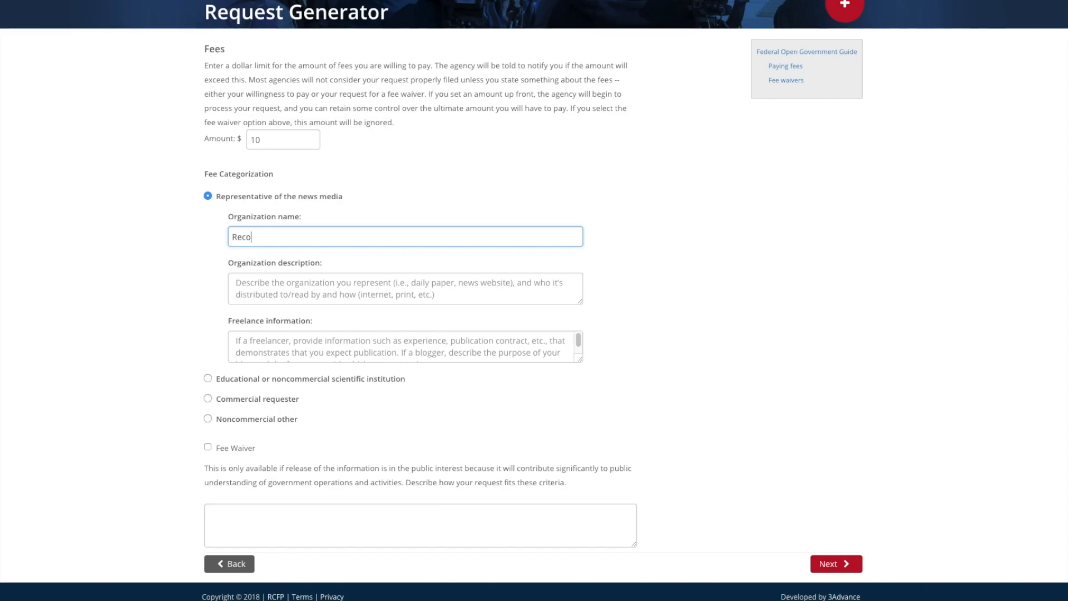
{"action": "key", "text": "BackSpace"}
{"action": "key", "text": "BackSpace"}
{"action": "type", "text": "porters Committee."}
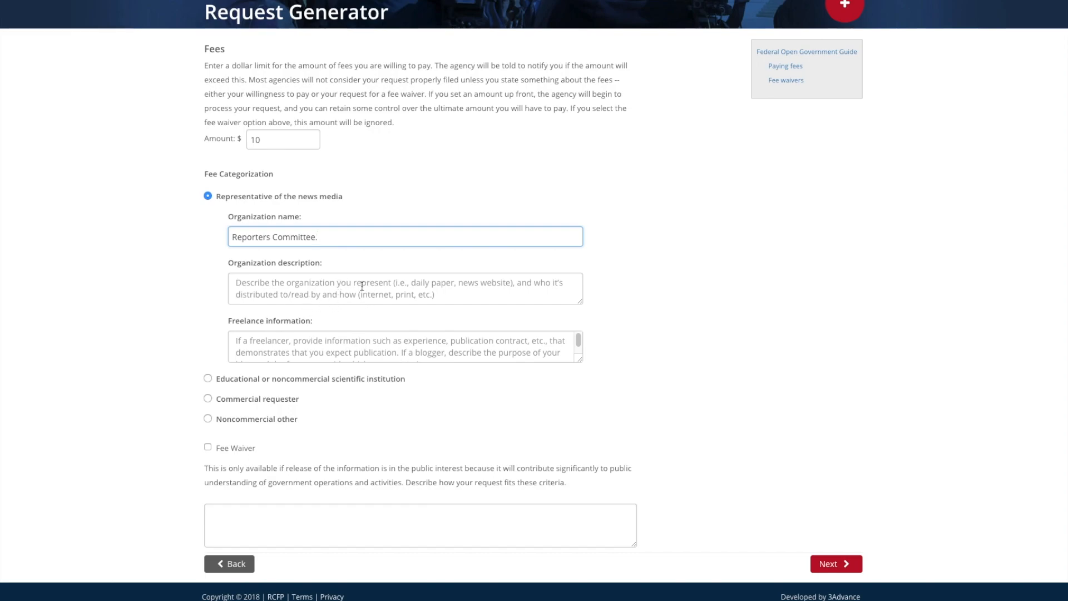
Describe the organization as 'Distribute information to the public via the internet.'
{"action": "left_click", "coordinate": [293, 303]}
{"action": "scroll", "coordinate": [292, 303], "scroll_direction": "up", "scroll_amount": 1}
{"action": "type", "text": "Distriv"}
{"action": "type", "text": "ute"}
{"action": "key", "text": "BackSpace"}
{"action": "key", "text": "BackSpace"}
{"action": "key", "text": "BackSpace"}
{"action": "key", "text": "BackSpace"}
{"action": "key", "text": "BackSpace"}
{"action": "type", "text": "ibute information to the publci v"}
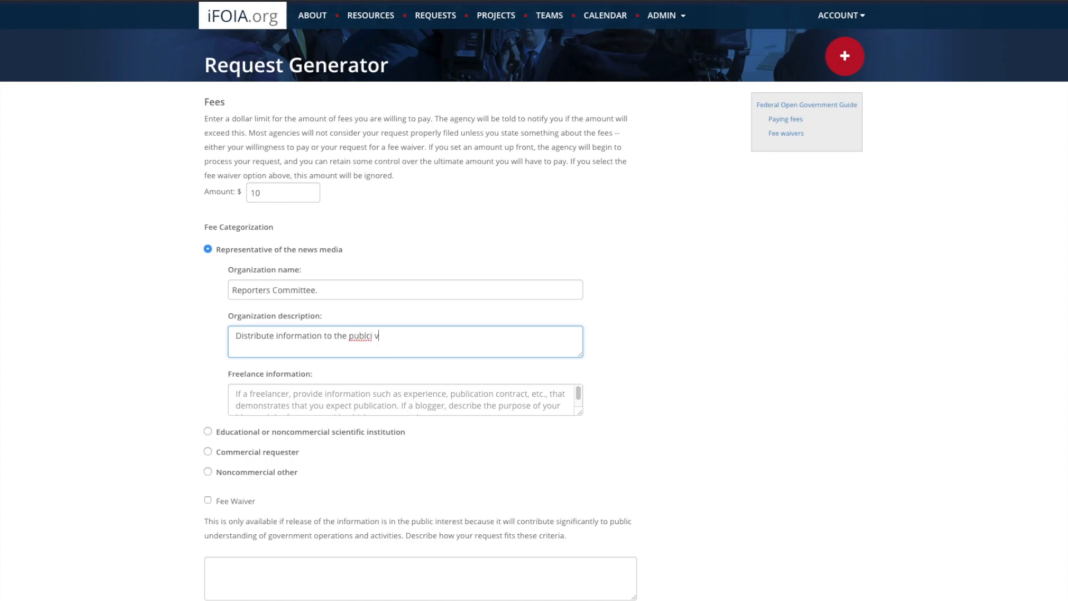
{"action": "key", "text": "BackSpace"}
{"action": "type", "text": "c via the internet."}
Request a fee waiver justified as 'This information is in the public interest.'
{"action": "left_click", "coordinate": [208, 500]}
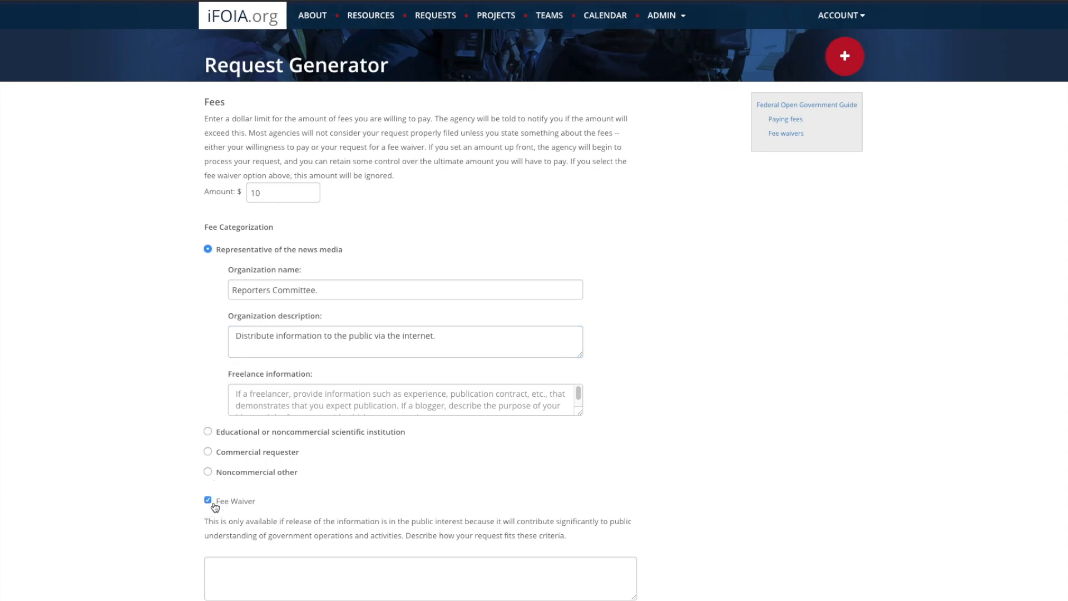
{"action": "left_click", "coordinate": [275, 573]}
{"action": "type", "text": "I"}
{"action": "type", "text": "This information is ht"}
{"action": "key", "text": "BackSpace"}
{"action": "key", "text": "BackSpace"}
{"action": "type", "text": "in the public interest."}
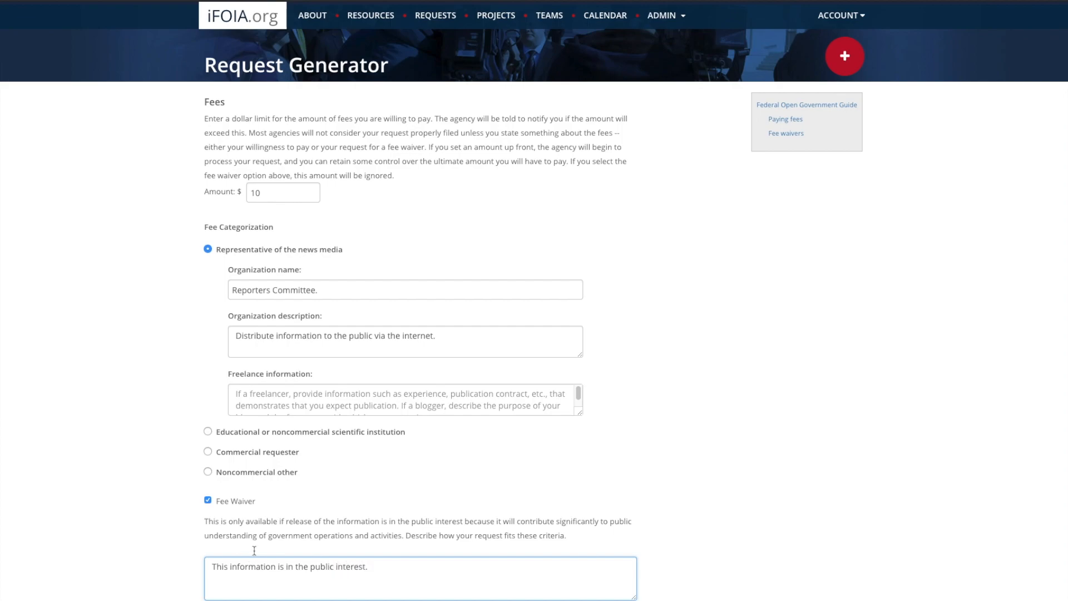
{"action": "left_click", "coordinate": [736, 482]}
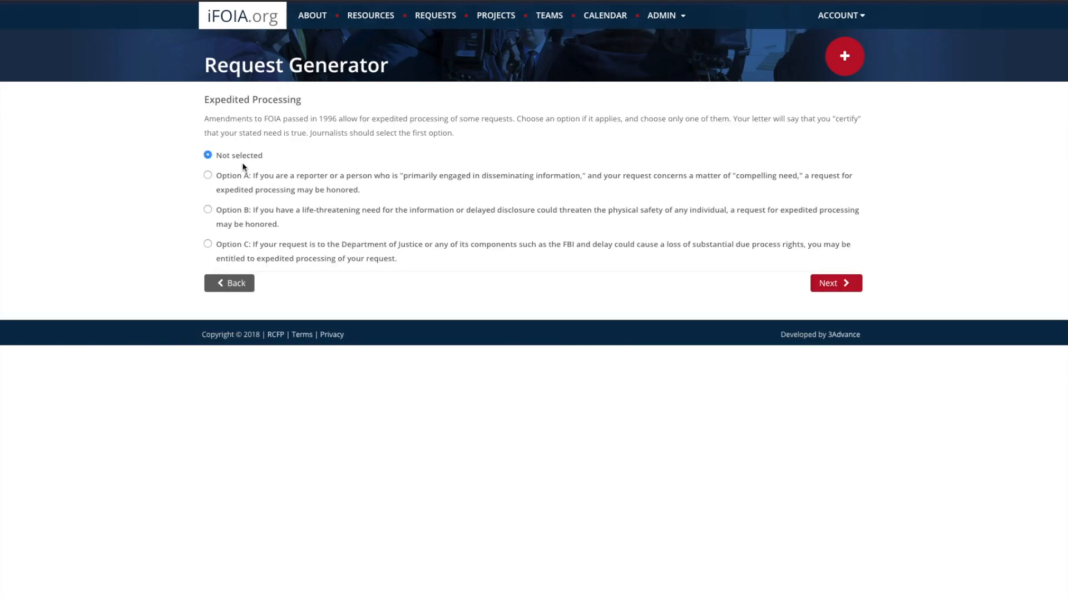
Leave expedited processing not selected and advance to the Upload Document step
{"action": "left_click", "coordinate": [290, 182]}
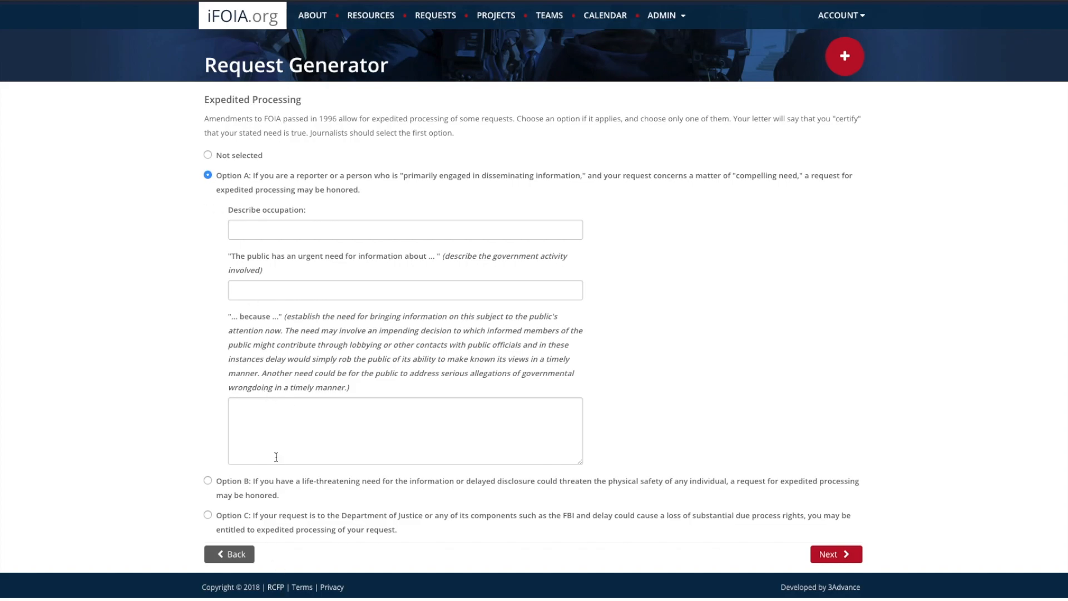
{"action": "left_click", "coordinate": [239, 157]}
{"action": "left_click", "coordinate": [849, 285]}
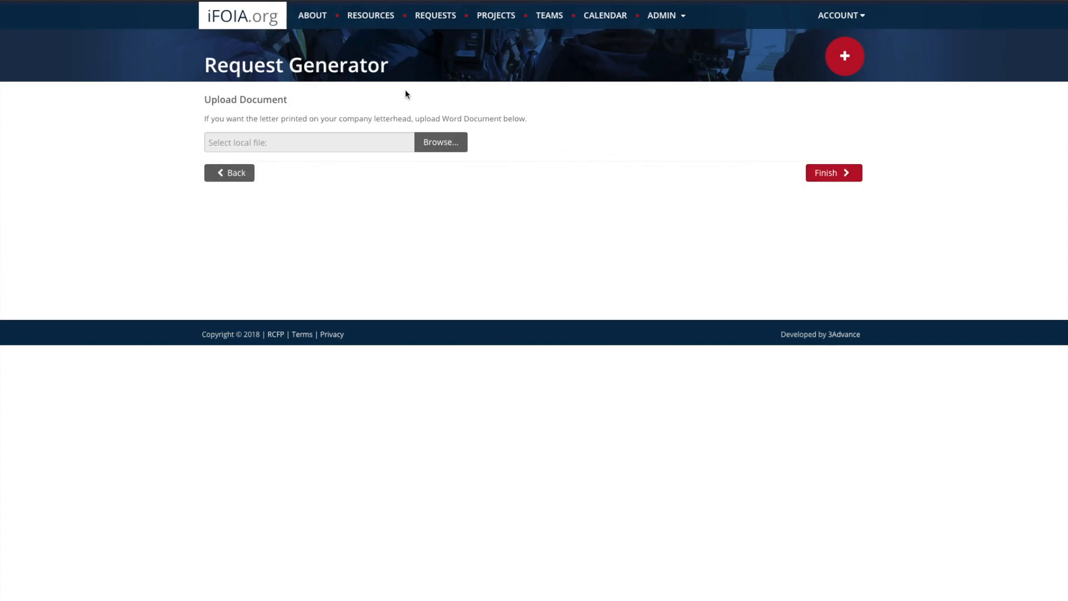
Finish the Upload Document step to generate the Project 1 request letter
{"action": "left_click", "coordinate": [824, 177]}
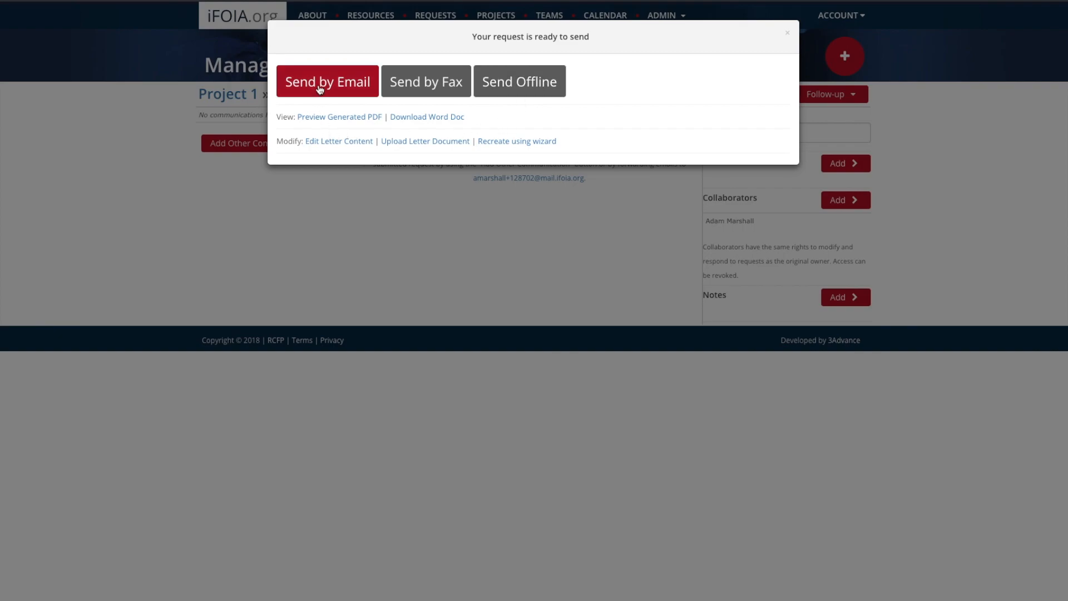
Email the request letter, with Request 1.pdf attached, to the FOIA officer
{"action": "left_click", "coordinate": [349, 92]}
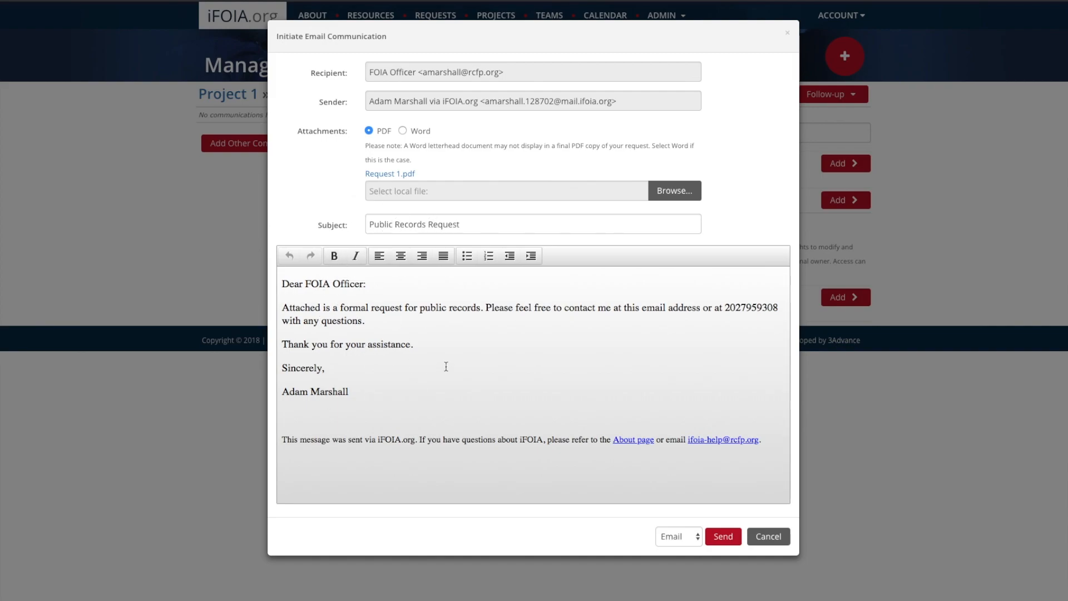
{"action": "left_click", "coordinate": [717, 541]}
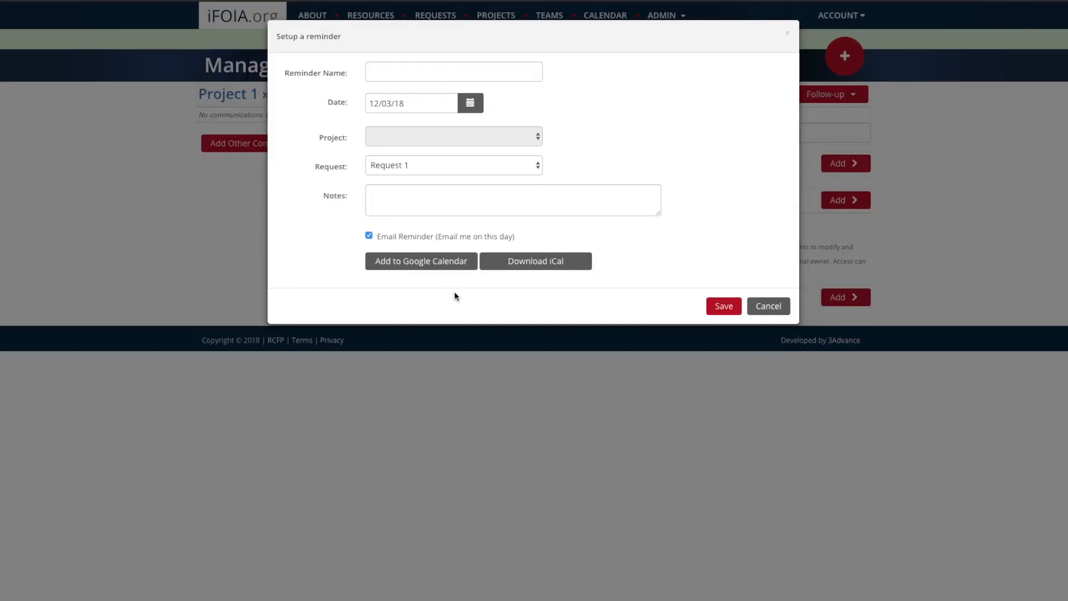
Save the 'Request named Request 1 is due.' reminder for 12/03/18 with email notification
{"action": "left_click_drag", "start_coordinate": [657, 213], "coordinate": [657, 246]}
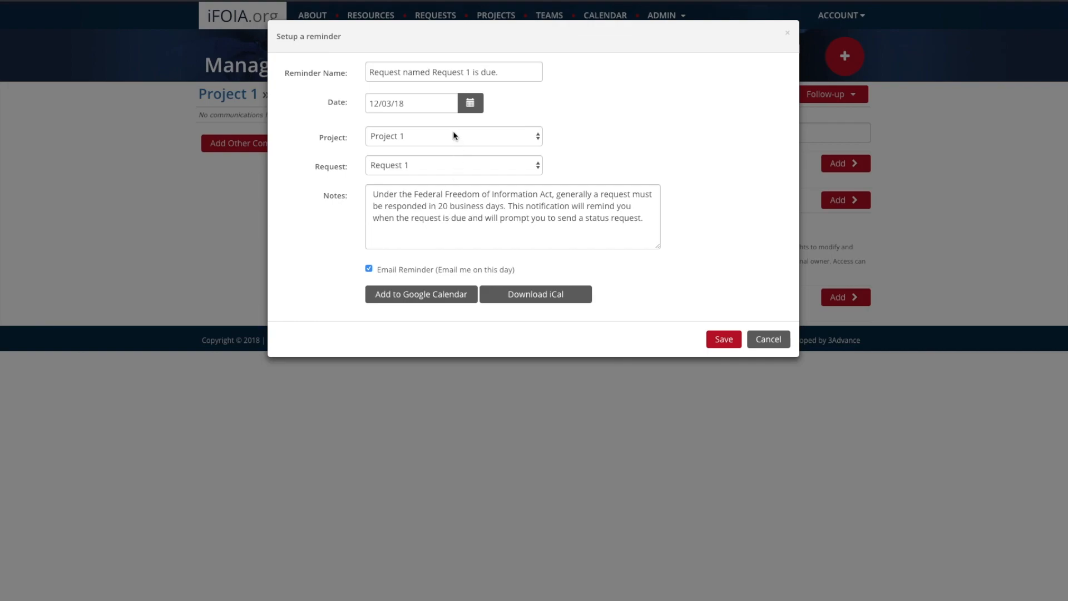
{"action": "left_click", "coordinate": [469, 103]}
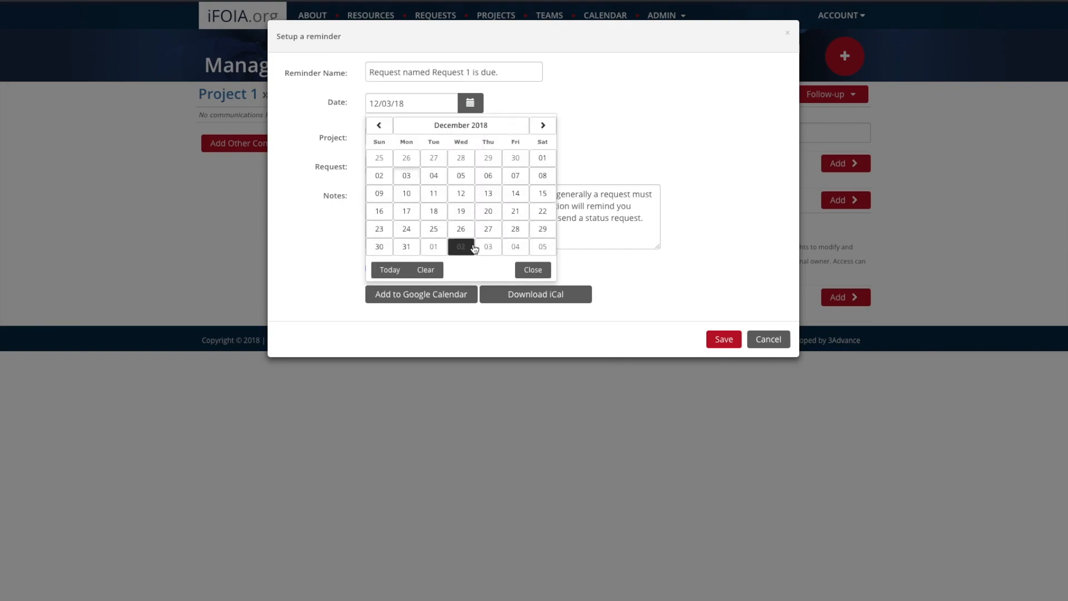
{"action": "left_click", "coordinate": [625, 108]}
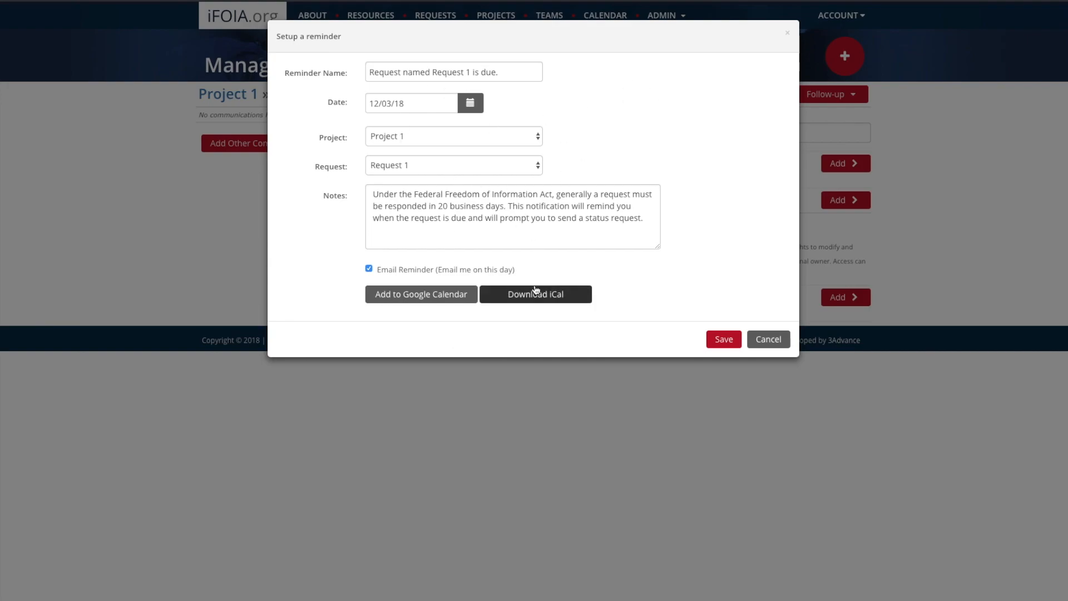
{"action": "left_click", "coordinate": [730, 343]}
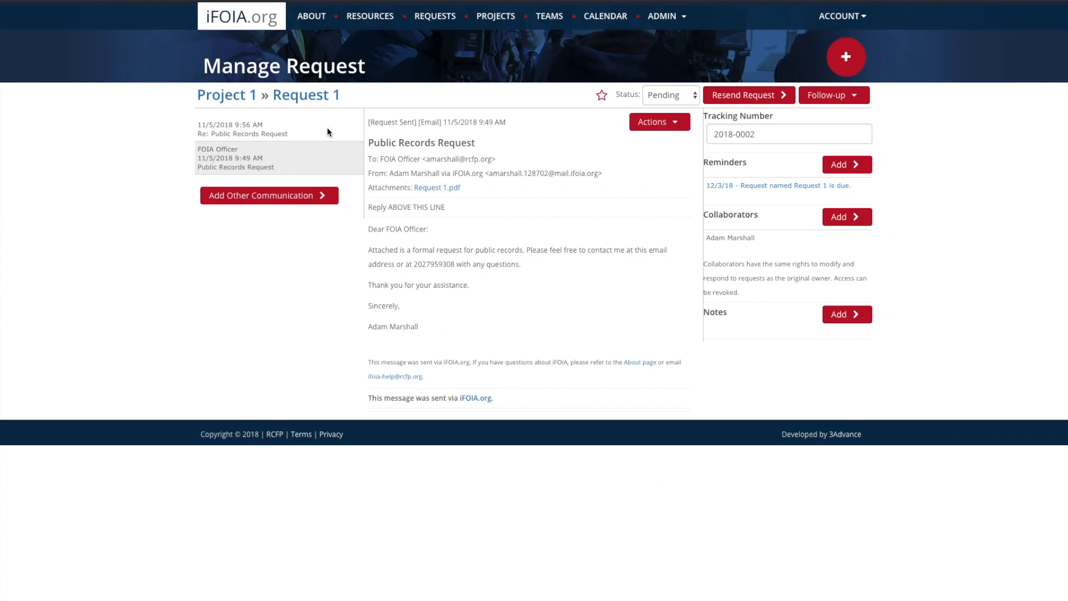
{"action": "left_click", "coordinate": [310, 132]}
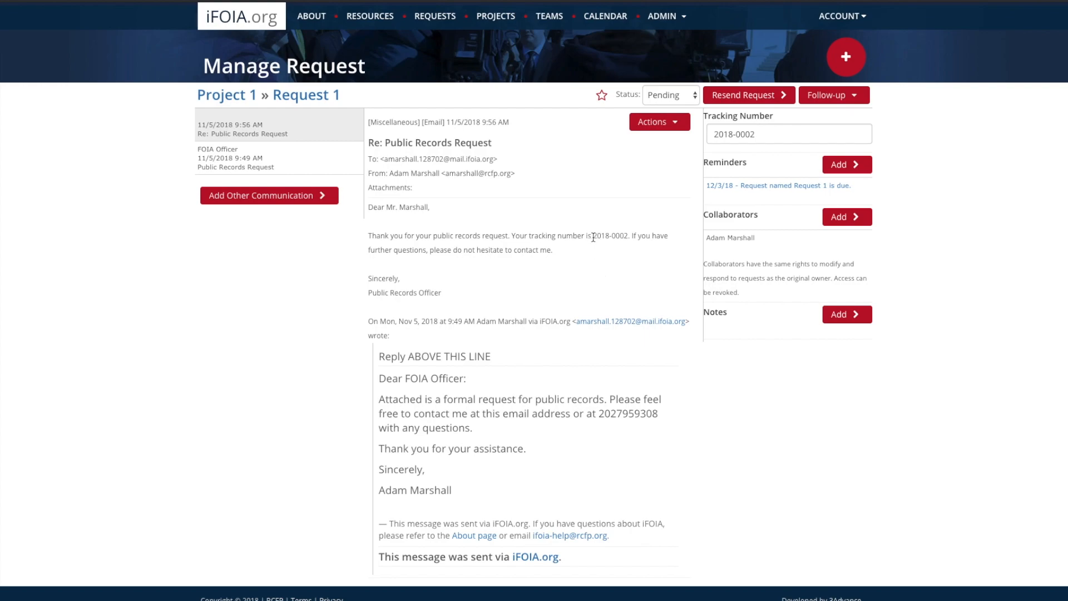
{"action": "left_click_drag", "start_coordinate": [593, 236], "coordinate": [626, 236]}
{"action": "key", "text": "super+c"}
{"action": "double_click", "coordinate": [780, 134]}
{"action": "triple_click", "coordinate": [780, 134]}
{"action": "key", "text": "super+v"}
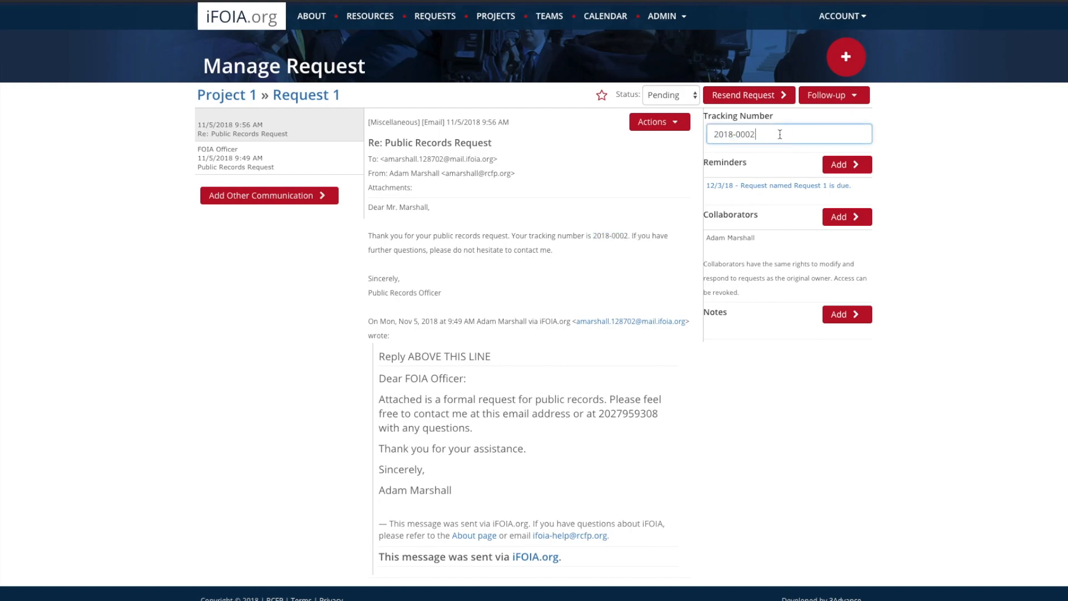
{"action": "left_click", "coordinate": [650, 210]}
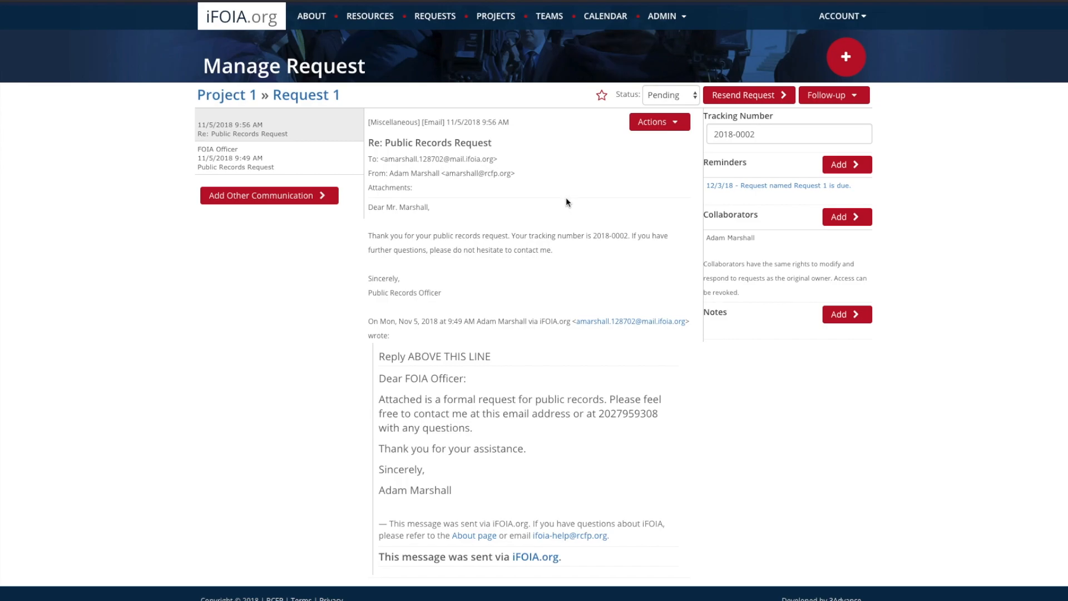
{"action": "left_click", "coordinate": [862, 101]}
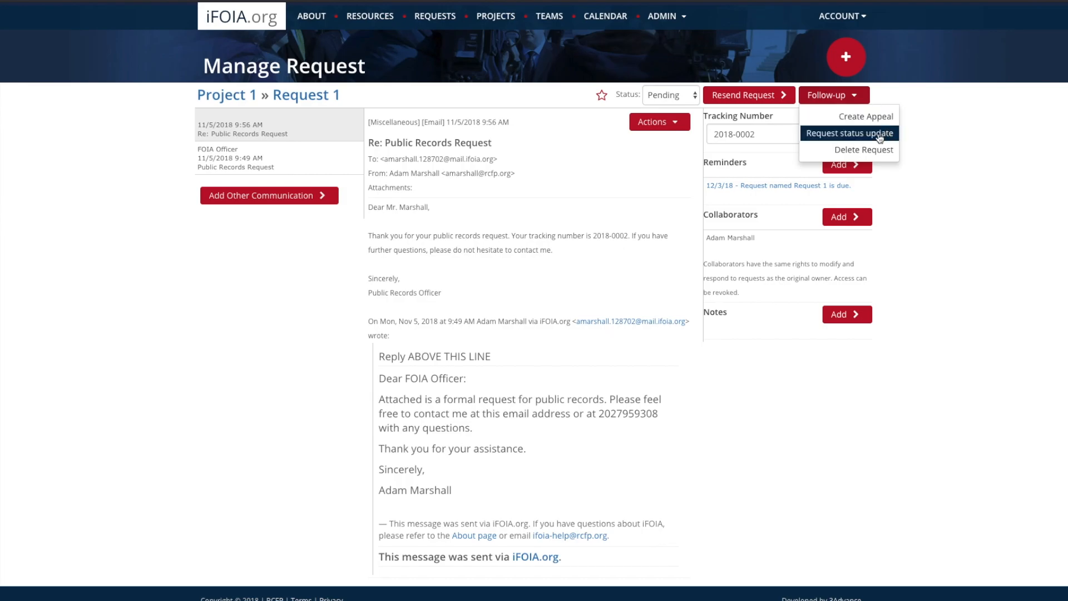
{"action": "left_click", "coordinate": [879, 138]}
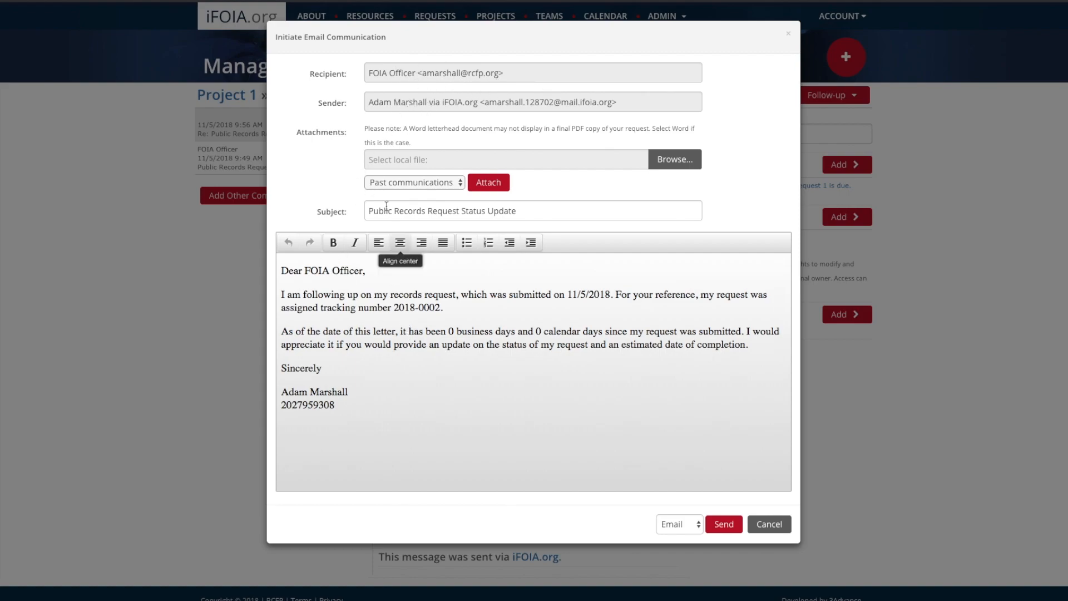
{"action": "left_click", "coordinate": [426, 187]}
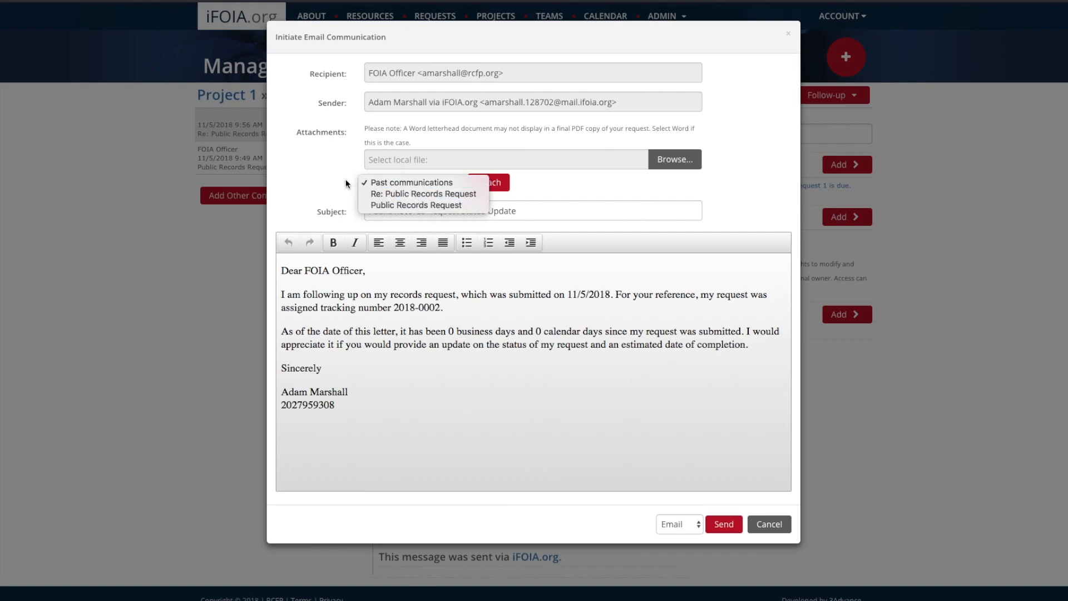
{"action": "left_click", "coordinate": [304, 163]}
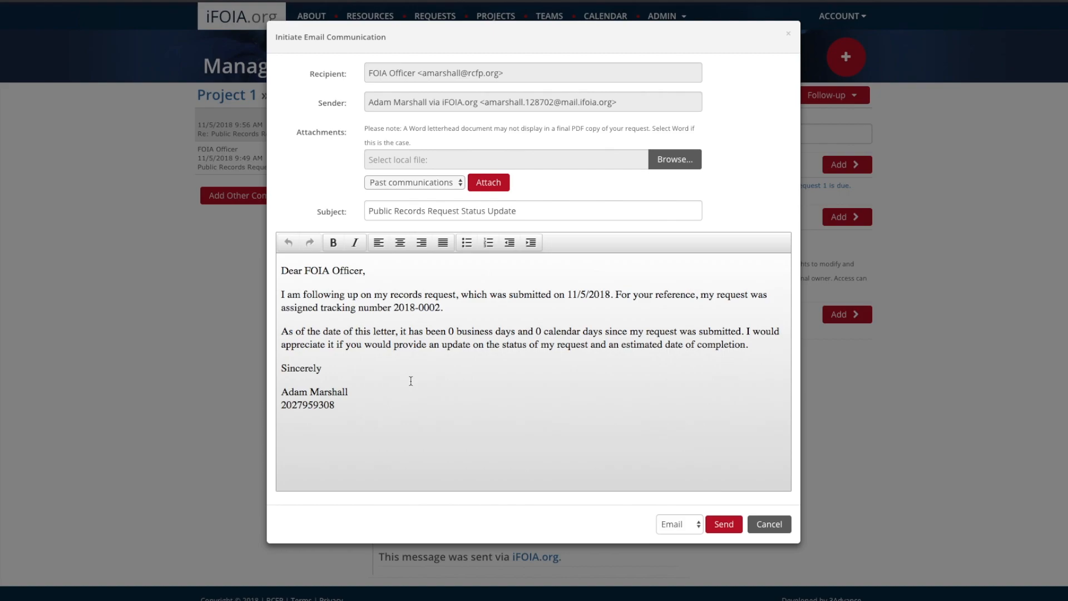
{"action": "left_click", "coordinate": [727, 530]}
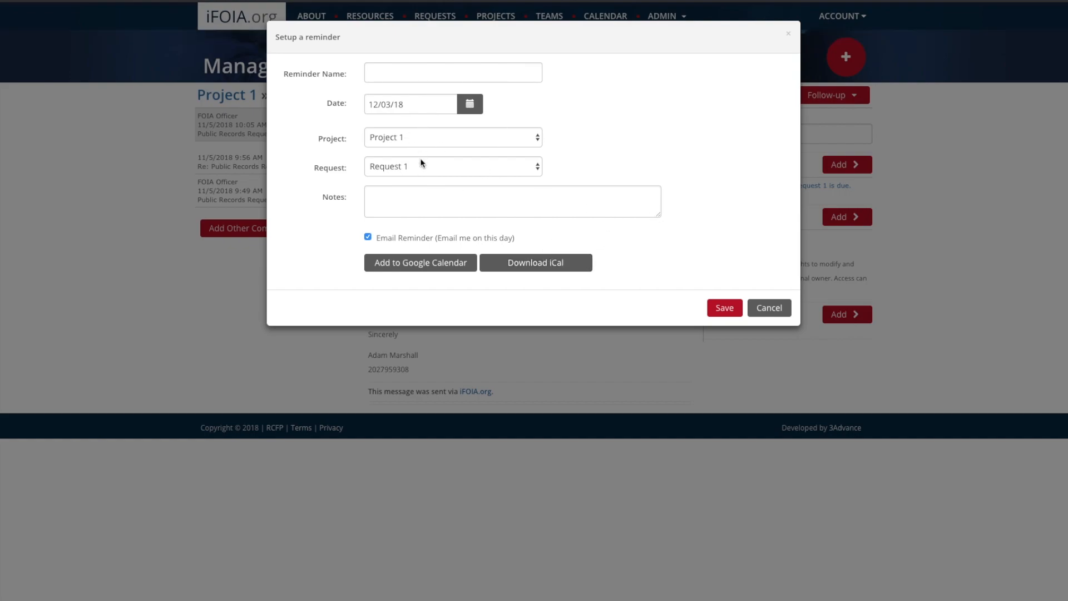
Cancel the new reminder and view the agency's 10:07 AM denial reply
{"action": "left_click", "coordinate": [769, 308]}
{"action": "left_click", "coordinate": [635, 313]}
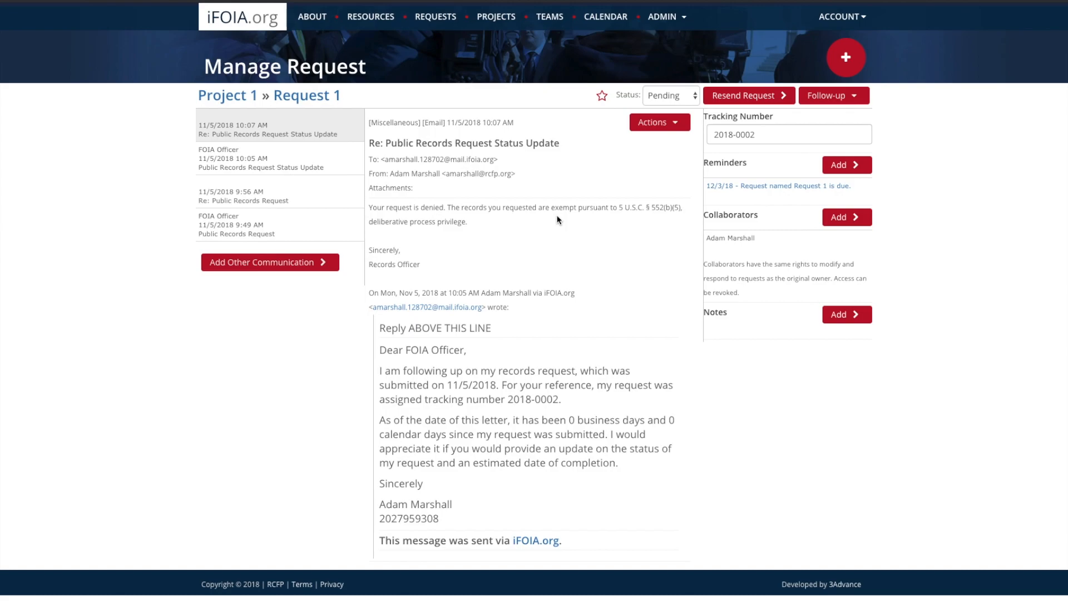
Choose Create Appeal from the Follow-up menu for the denied Request 1
{"action": "left_click", "coordinate": [628, 225]}
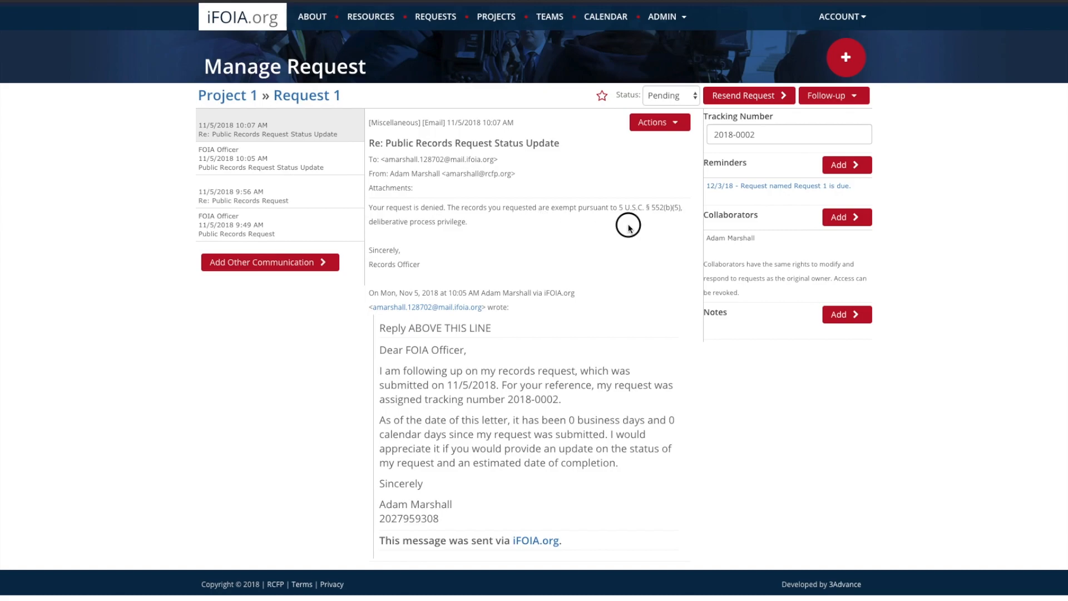
{"action": "left_click", "coordinate": [849, 103]}
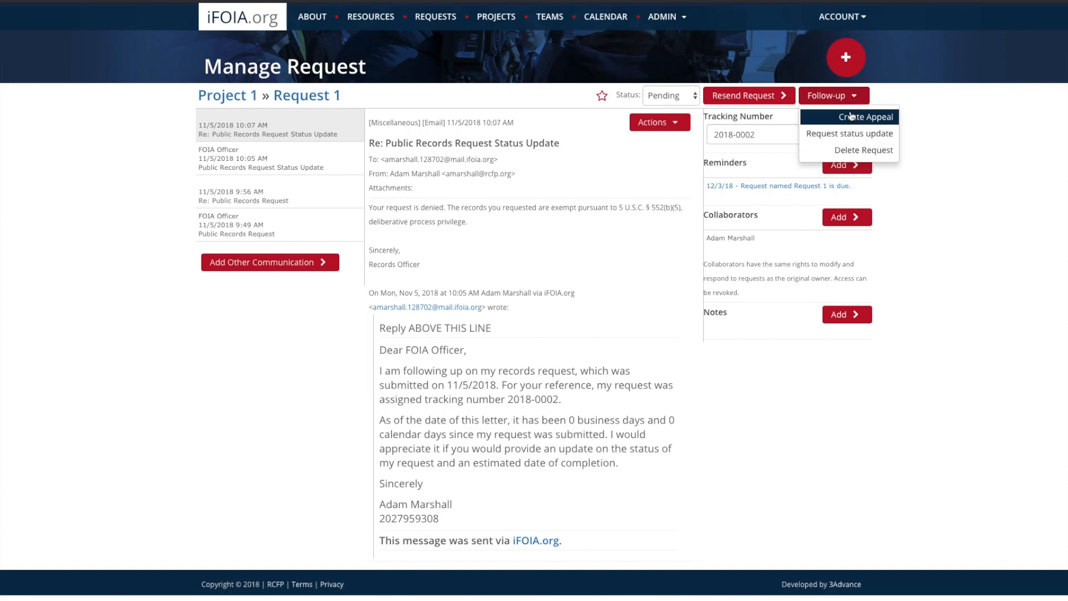
{"action": "left_click", "coordinate": [850, 116]}
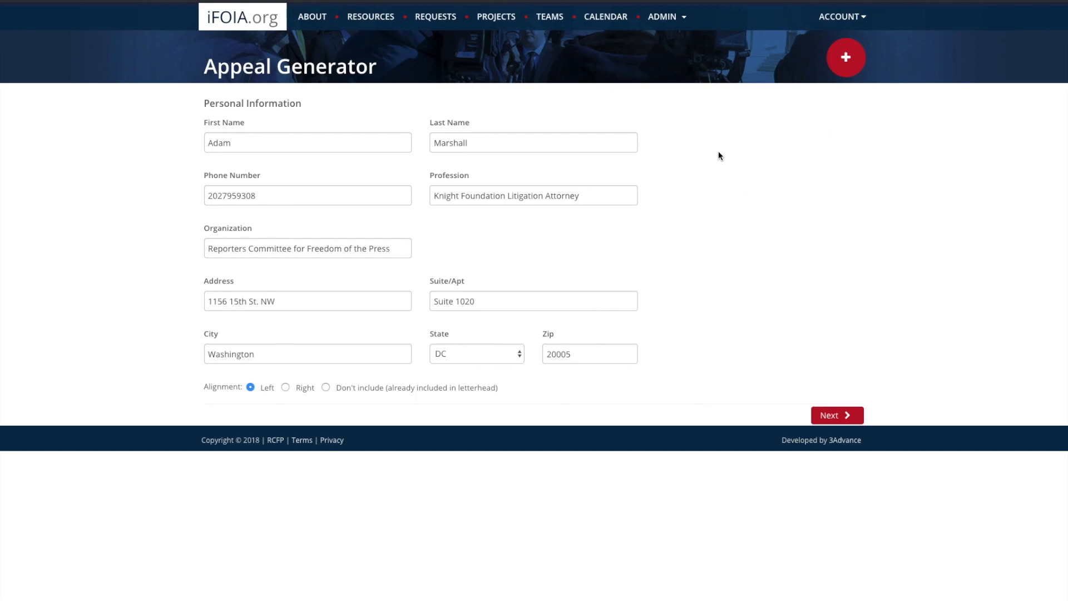
Accept the prefilled personal details and enter 'Appeals' as the appeals office name
{"action": "left_click", "coordinate": [839, 420]}
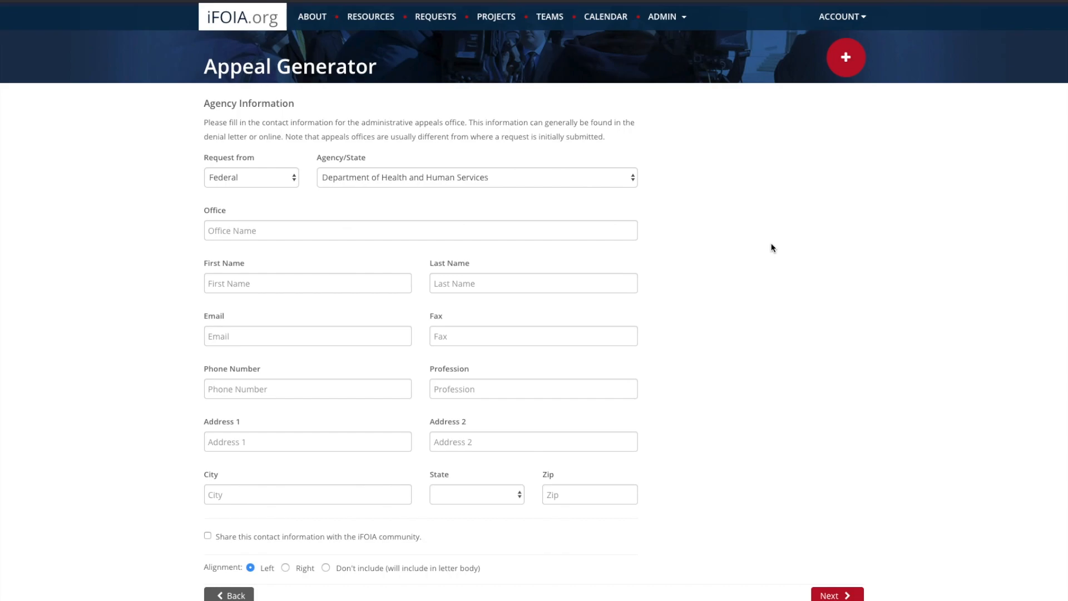
{"action": "left_click", "coordinate": [287, 230]}
{"action": "type", "text": "Appeals Office"}
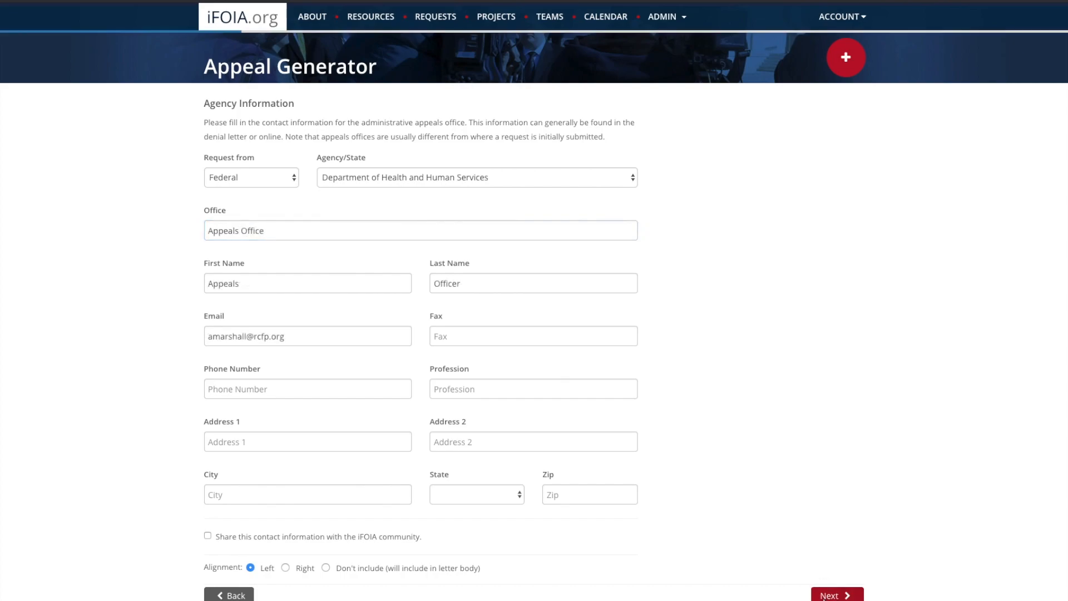
{"action": "left_click", "coordinate": [825, 598]}
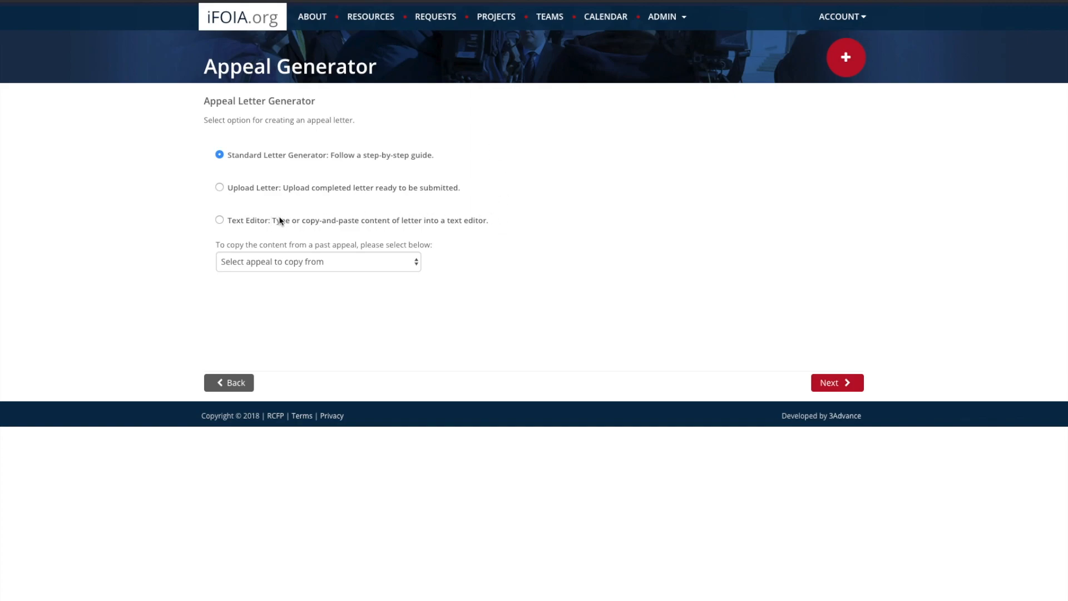
Use the standard appeal letter, with a 10/30/18 submission date and 'records' as the description
{"action": "left_click", "coordinate": [825, 383]}
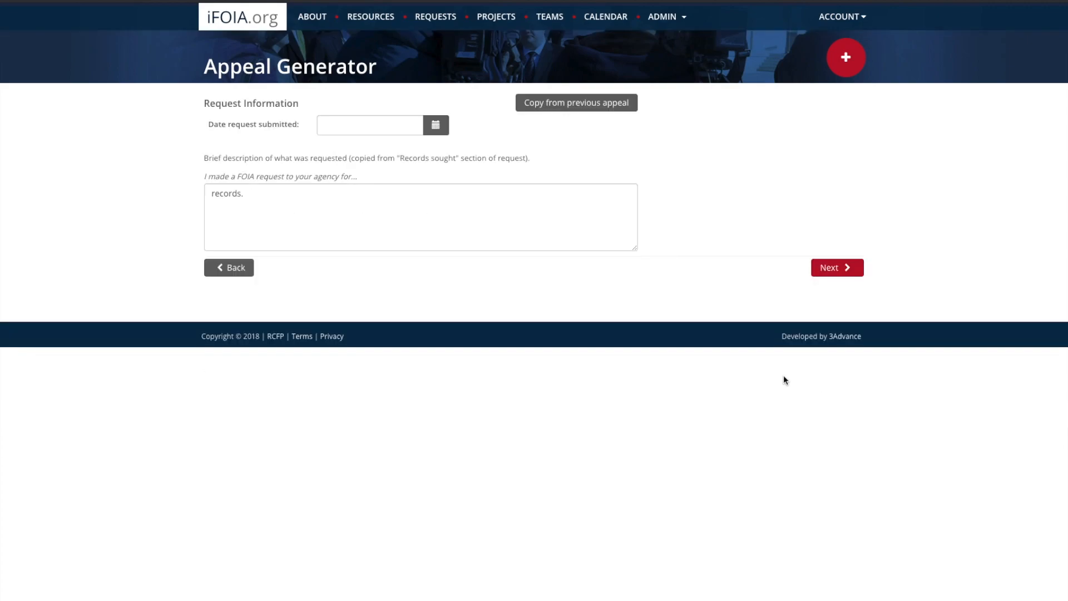
{"action": "left_click", "coordinate": [441, 132]}
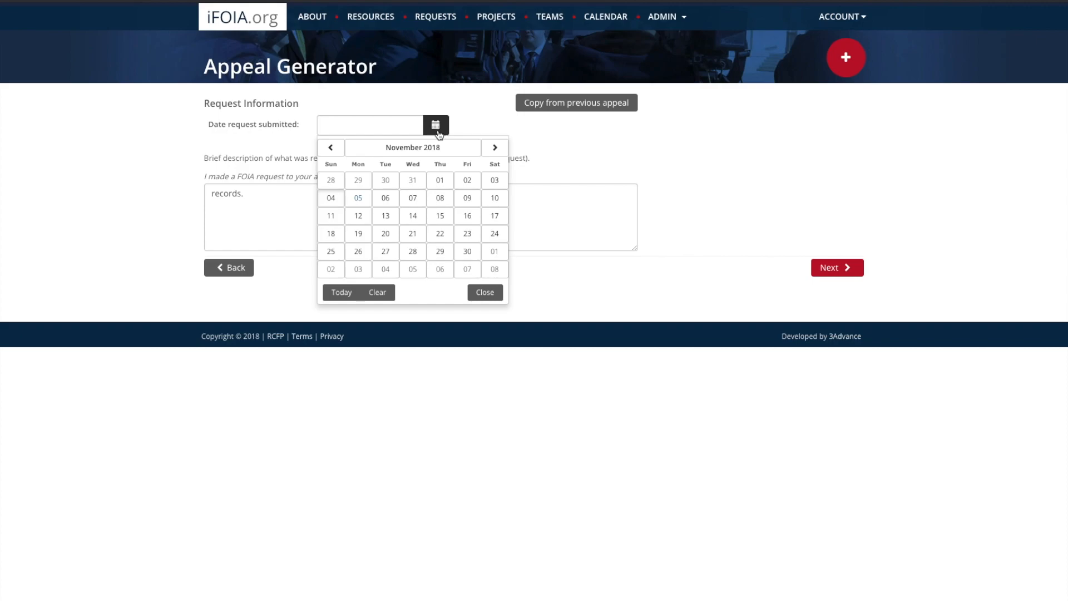
{"action": "left_click", "coordinate": [386, 180]}
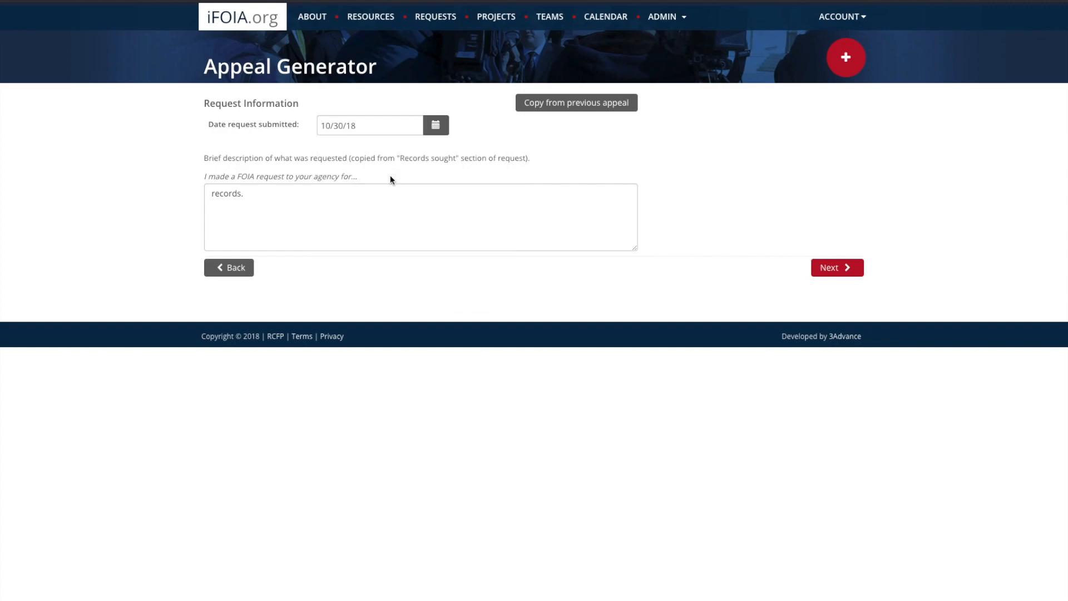
{"action": "left_click", "coordinate": [373, 195]}
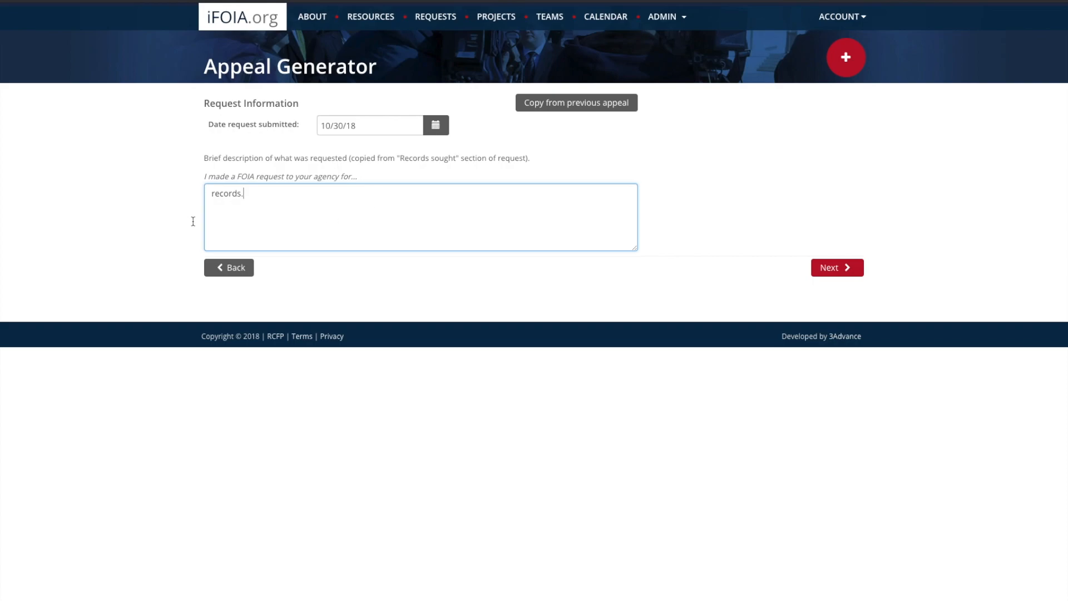
{"action": "left_click", "coordinate": [826, 267]}
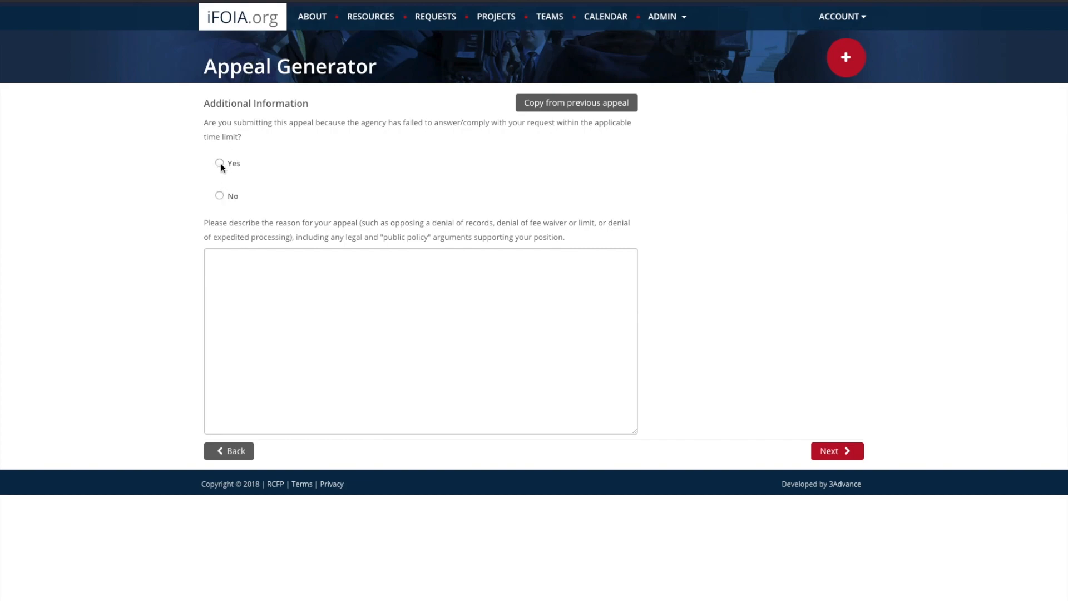
Mark No for the missed deadline and enter 'agency denial was wrong.' as the reason
{"action": "left_click", "coordinate": [220, 196]}
{"action": "left_click", "coordinate": [259, 281]}
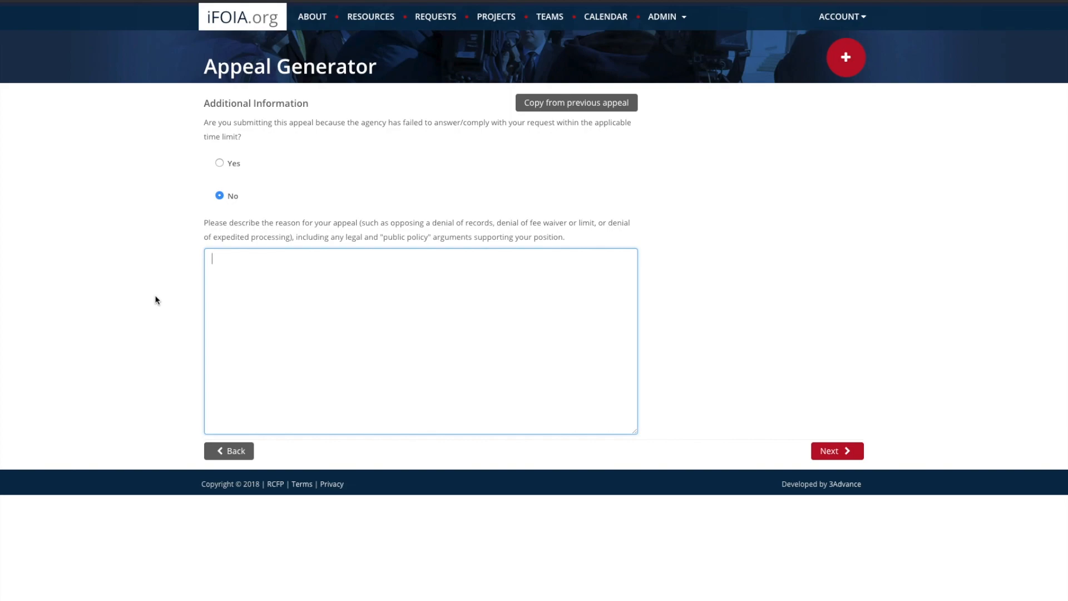
{"action": "type", "text": "agency denial was wrong."}
{"action": "left_click", "coordinate": [764, 378]}
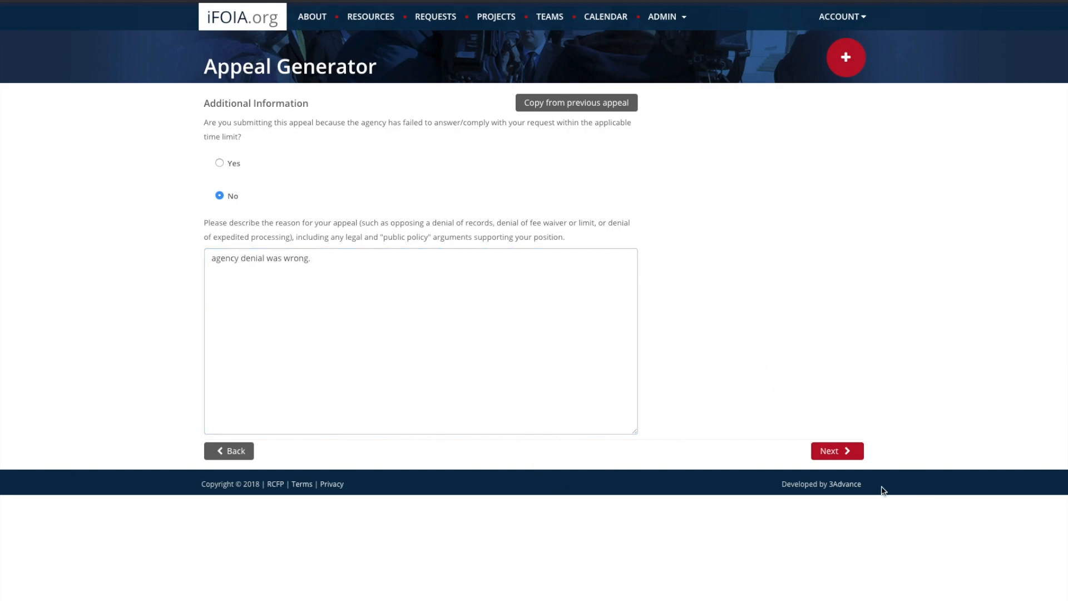
{"action": "left_click", "coordinate": [836, 456]}
Enter 05 November 2018 as the denial date and generate the appeal letter
{"action": "left_click", "coordinate": [442, 132]}
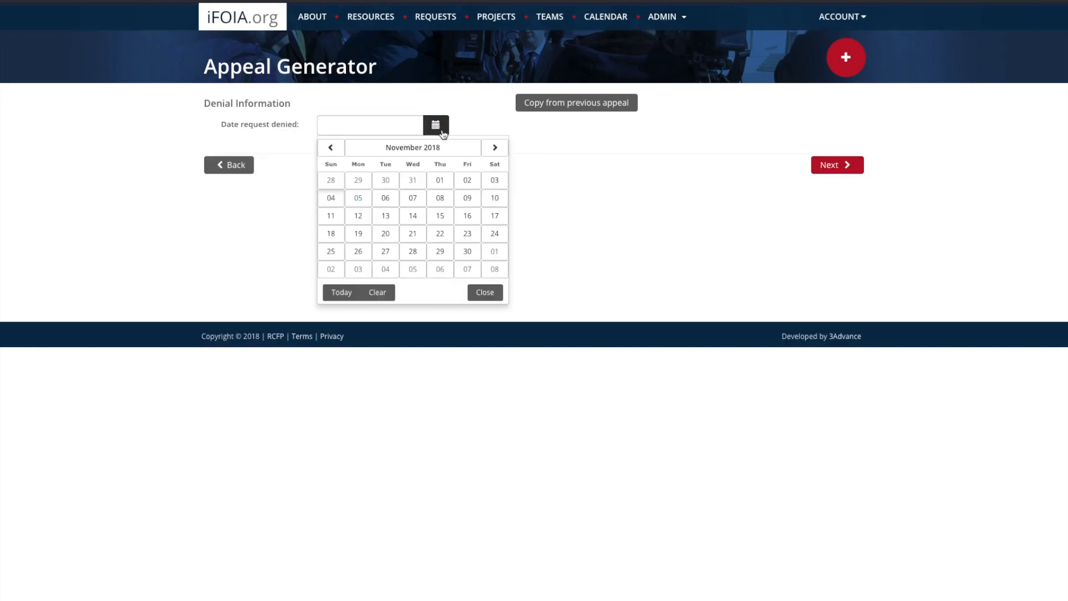
{"action": "left_click", "coordinate": [359, 199]}
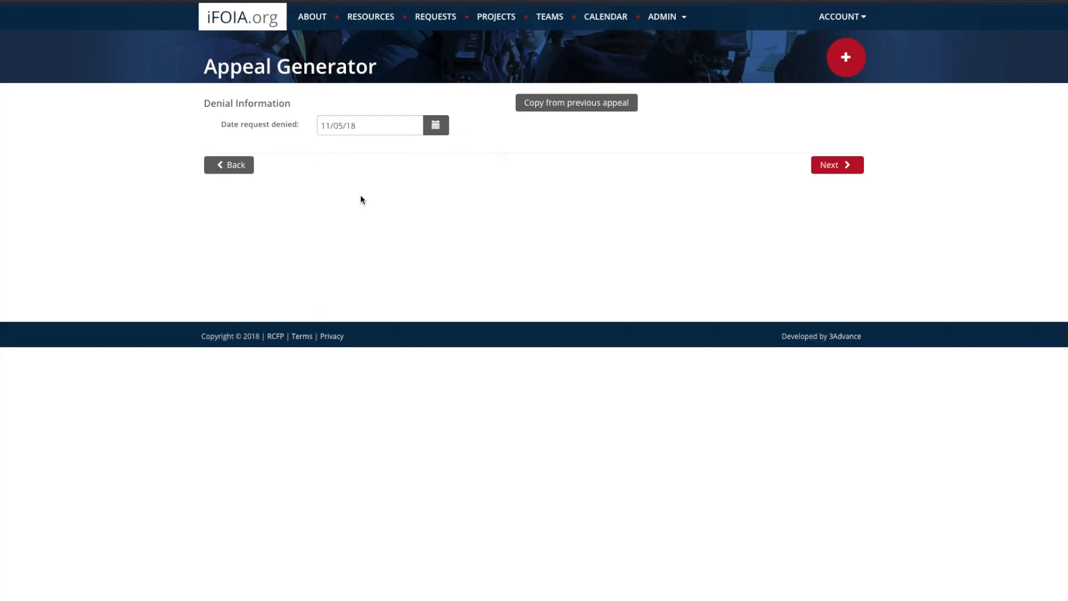
{"action": "left_click", "coordinate": [824, 169]}
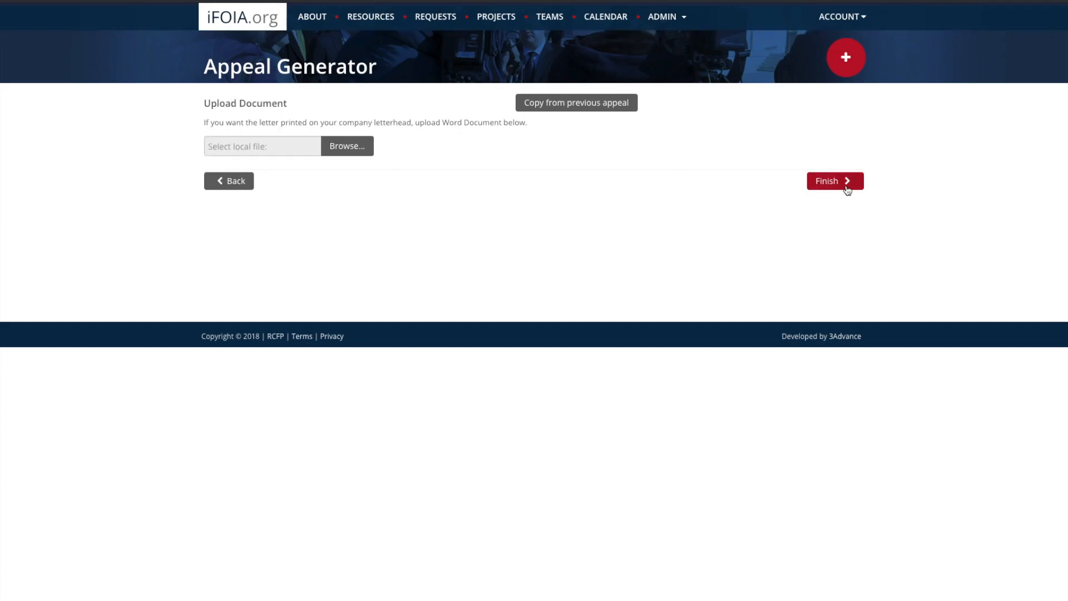
{"action": "left_click", "coordinate": [846, 185]}
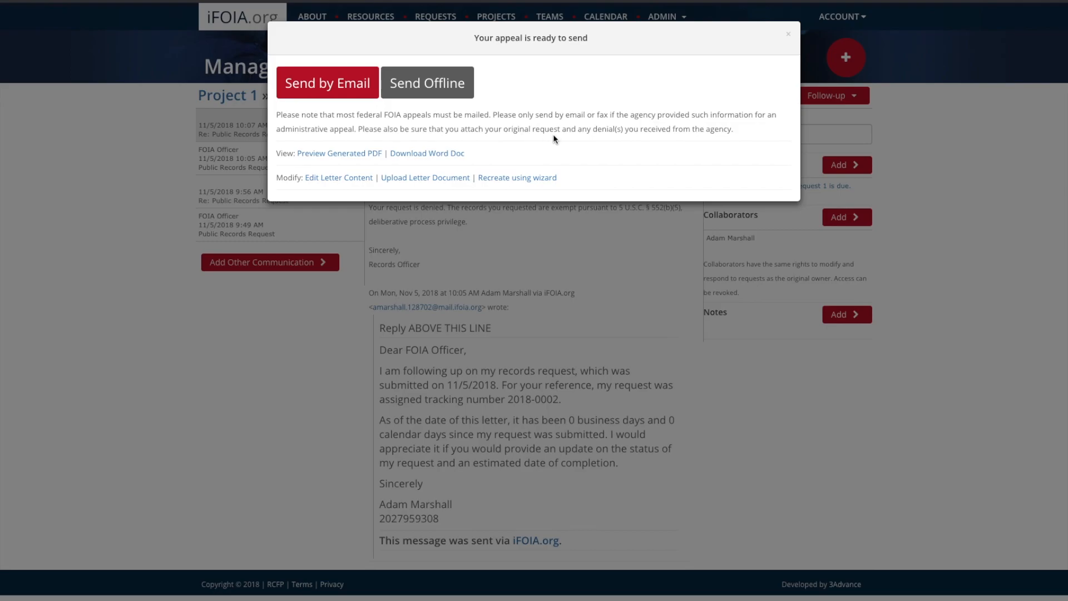
Save the appeal with Appeal-3.pdf and Request 1-1-1.pdf as an offline-sent communication
{"action": "left_click", "coordinate": [432, 83]}
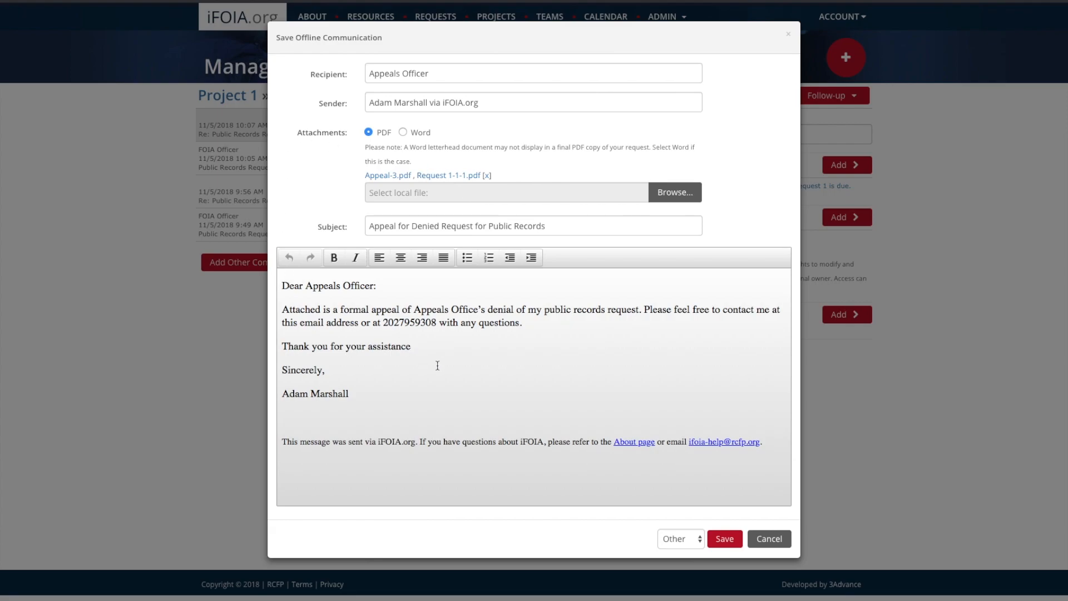
{"action": "left_click", "coordinate": [726, 539]}
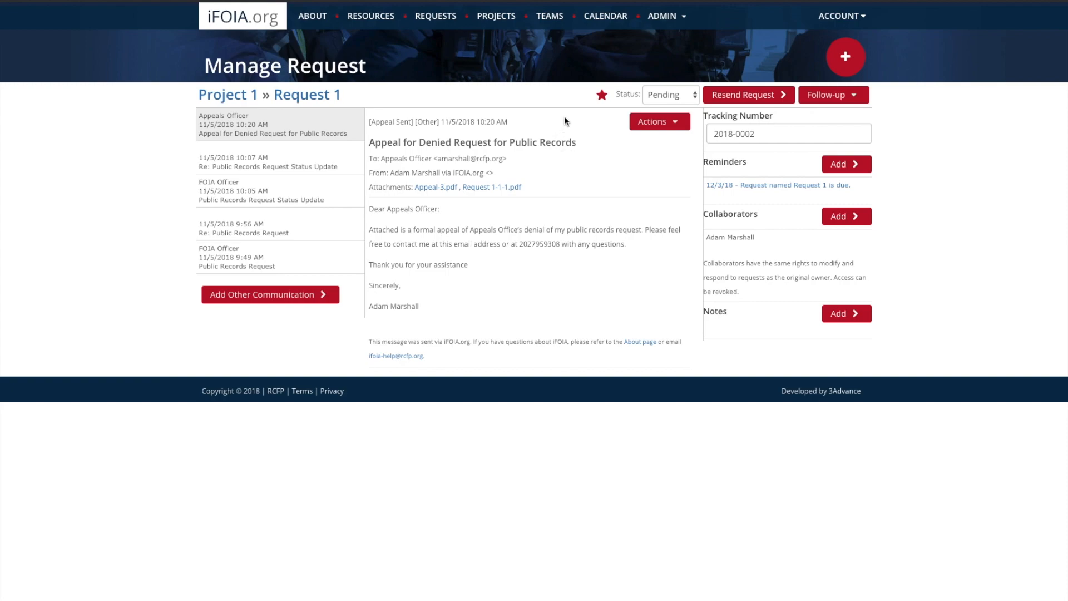
{"action": "left_click", "coordinate": [600, 98]}
{"action": "left_click", "coordinate": [603, 98]}
{"action": "left_click", "coordinate": [666, 97]}
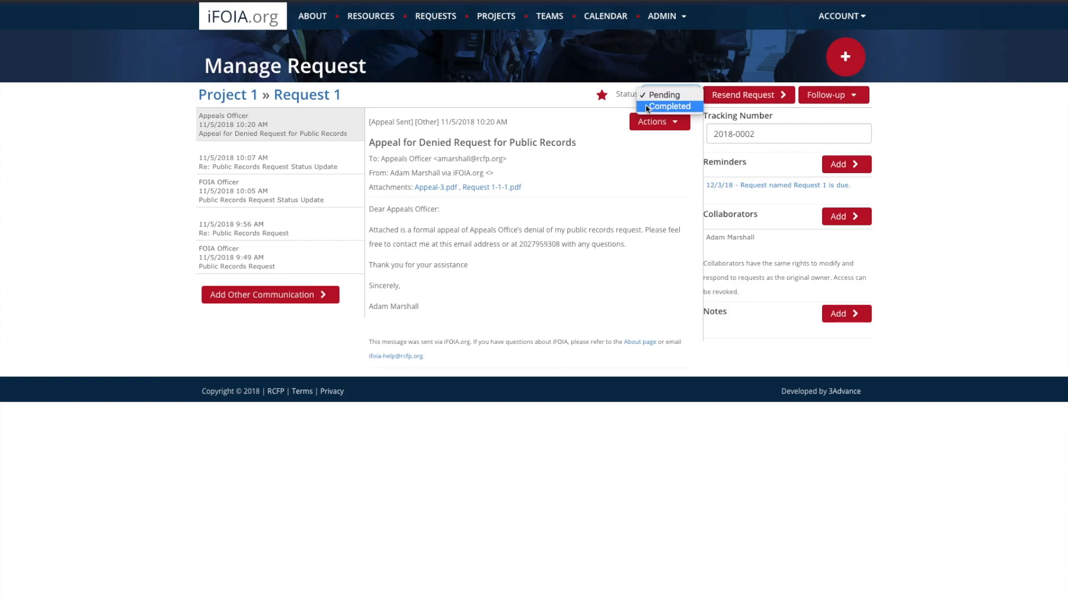
{"action": "left_click", "coordinate": [568, 149]}
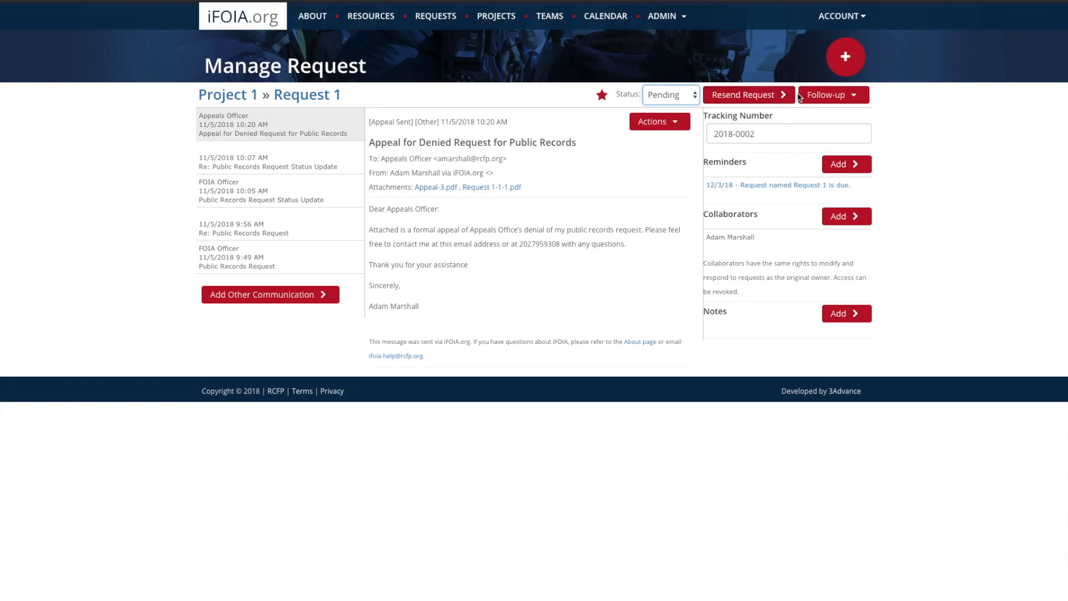
{"action": "left_click", "coordinate": [868, 96]}
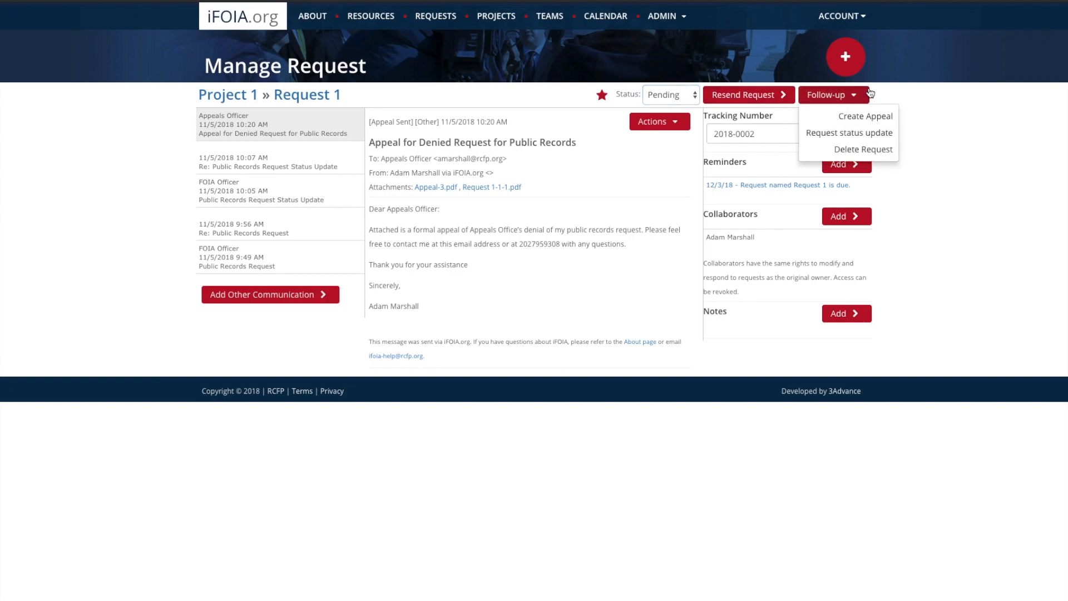
{"action": "left_click", "coordinate": [927, 112]}
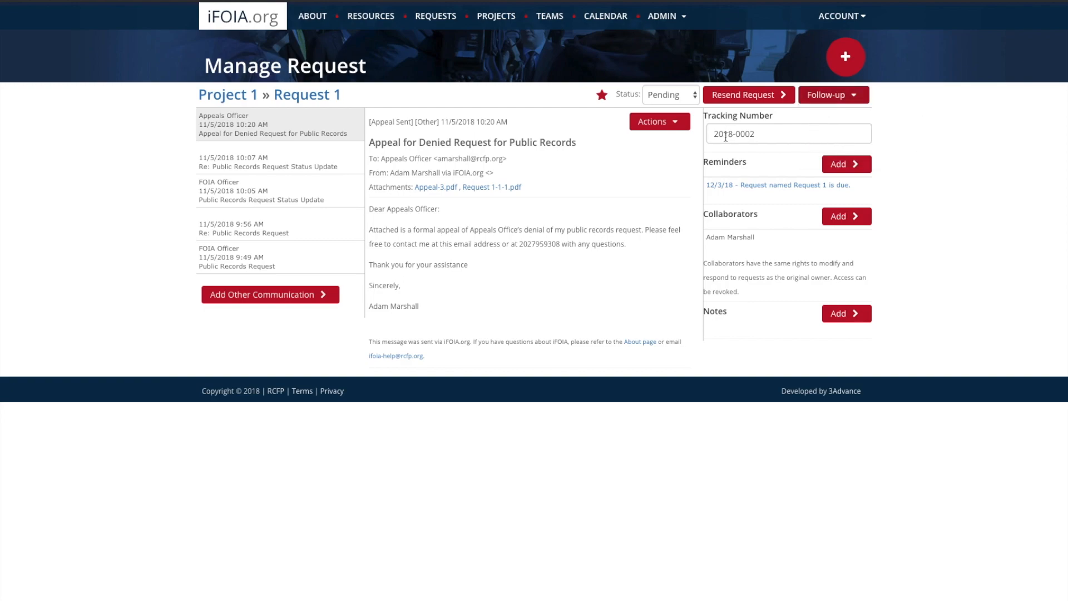
{"action": "left_click", "coordinate": [773, 133]}
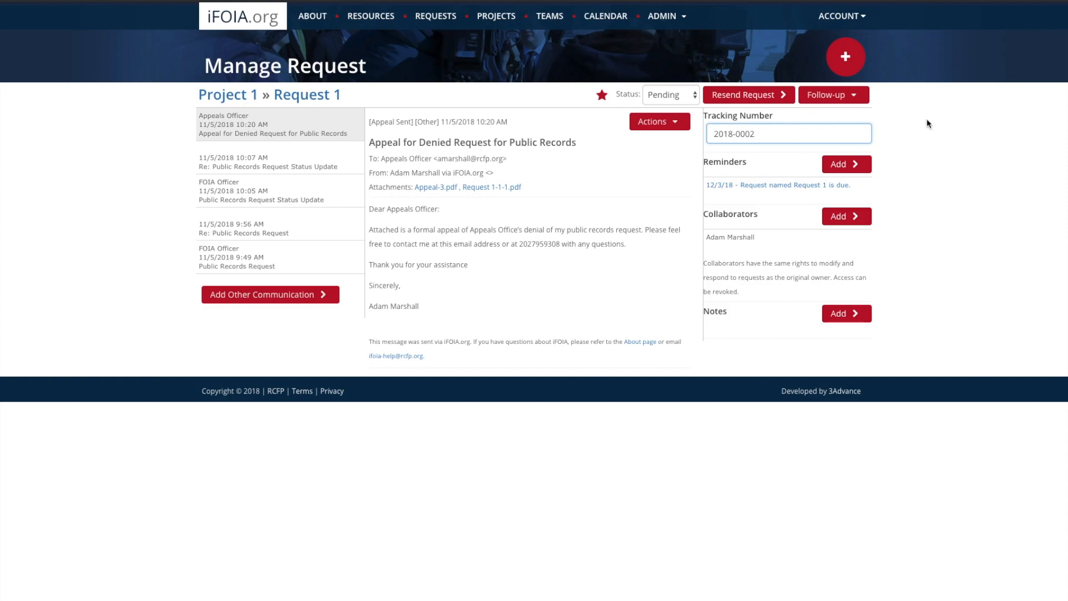
{"action": "left_click", "coordinate": [903, 116]}
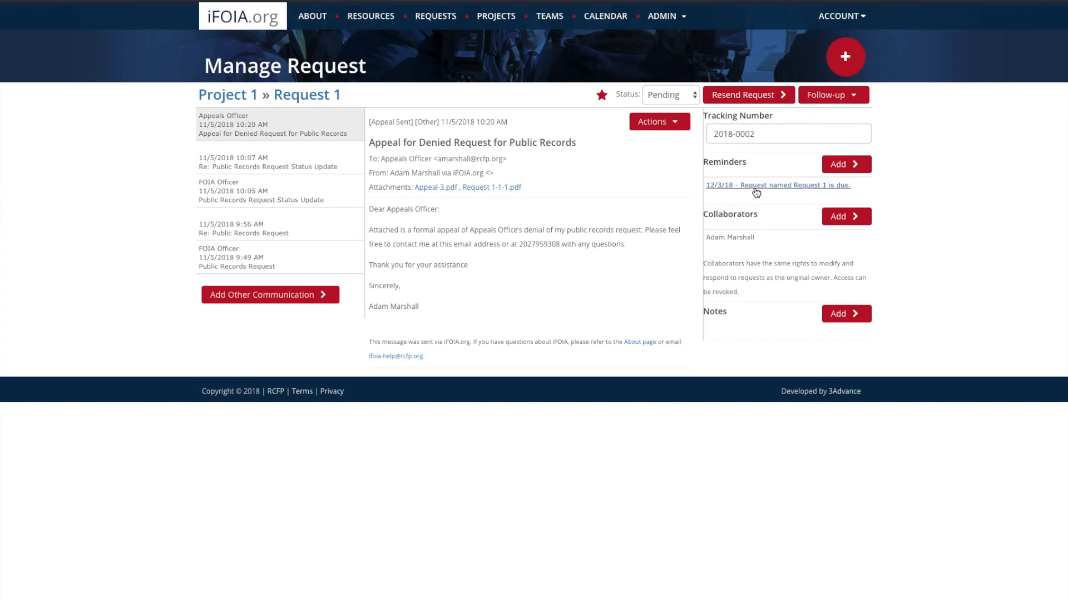
{"action": "left_click", "coordinate": [838, 168]}
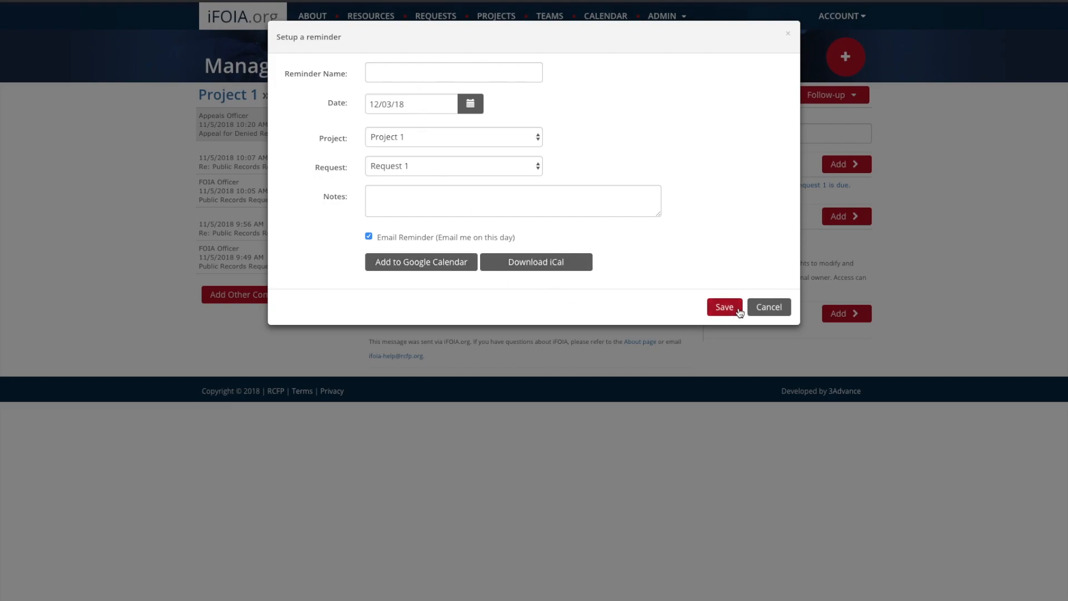
{"action": "left_click", "coordinate": [773, 312]}
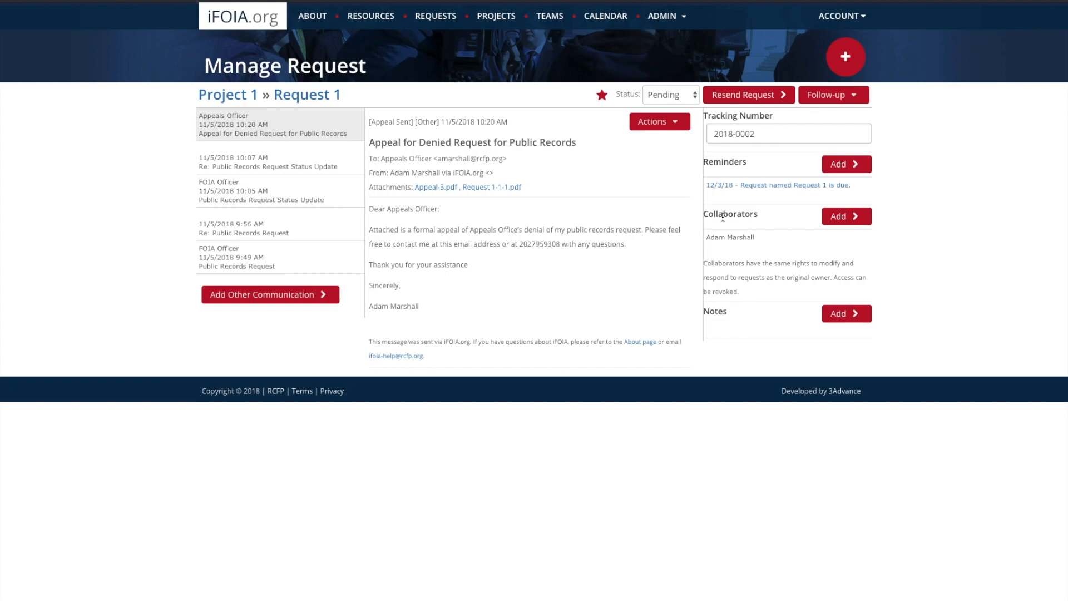
{"action": "left_click", "coordinate": [852, 220]}
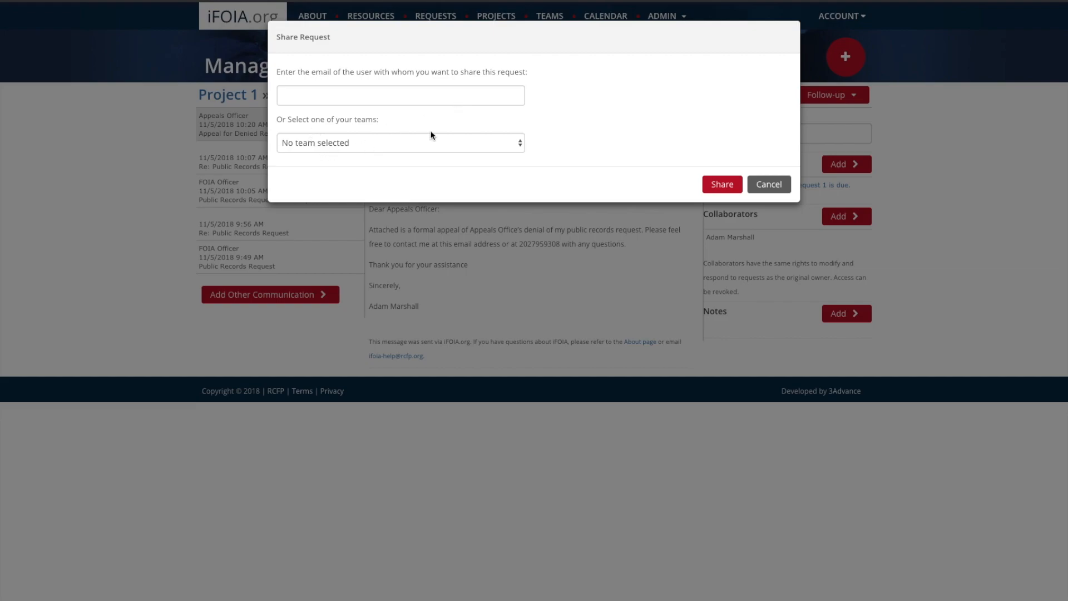
{"action": "left_click", "coordinate": [485, 142]}
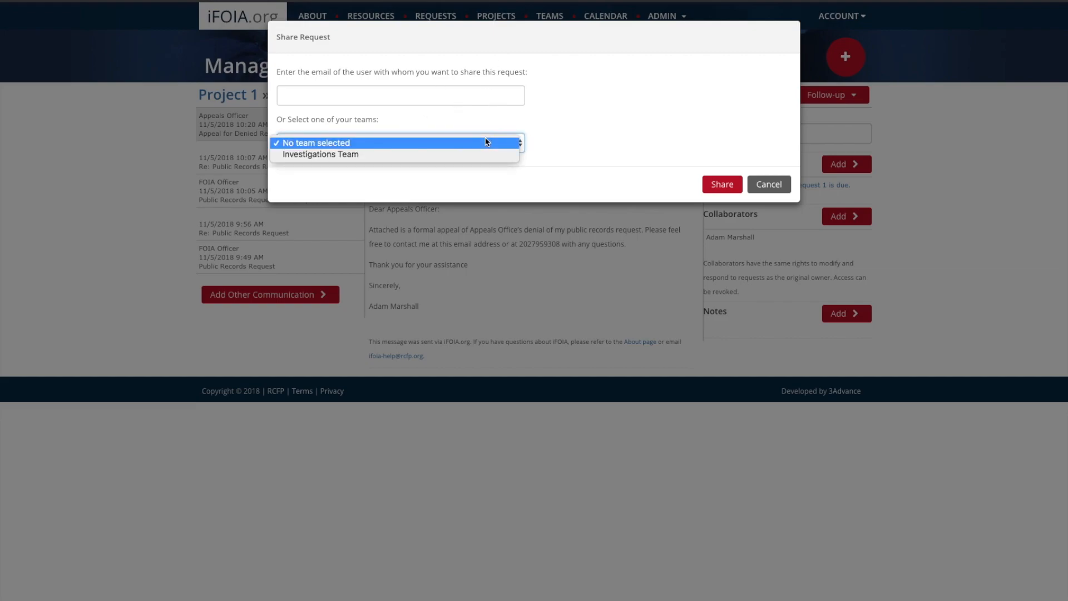
{"action": "left_click", "coordinate": [468, 156]}
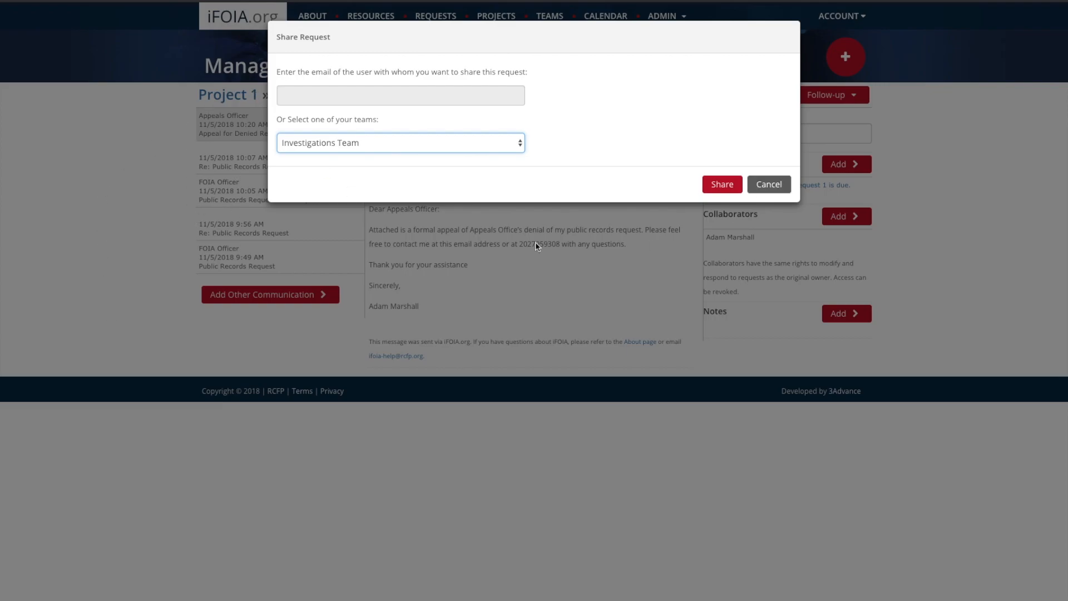
{"action": "left_click", "coordinate": [770, 187]}
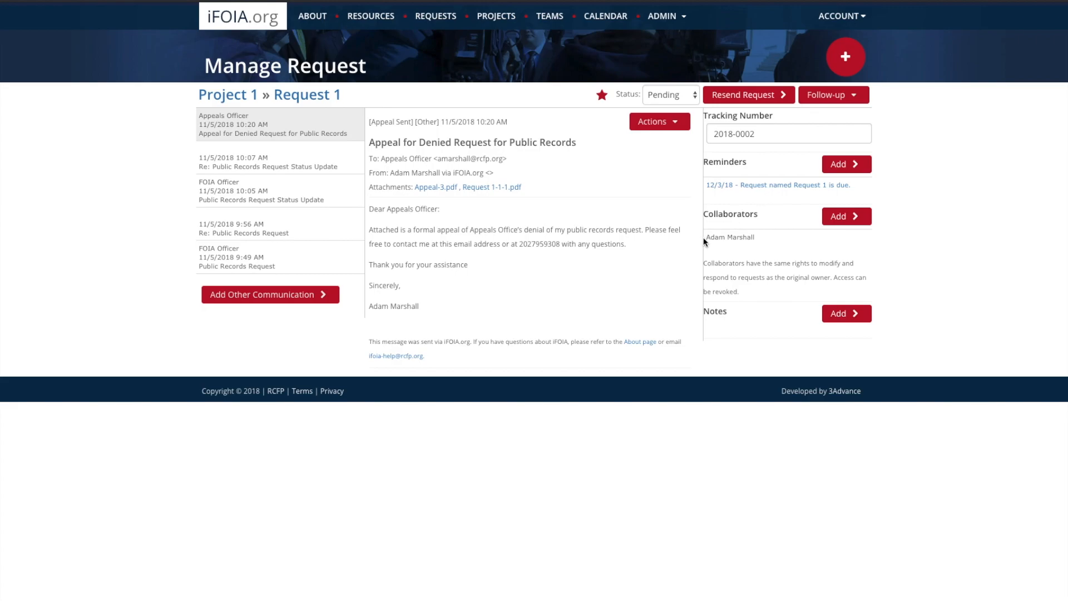
{"action": "left_click", "coordinate": [840, 316]}
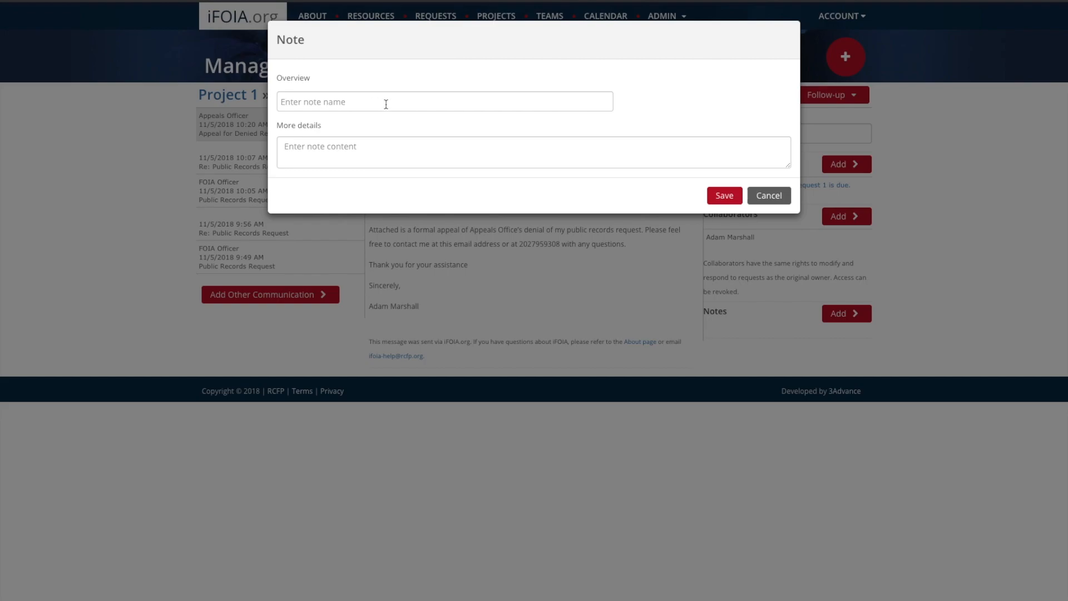
{"action": "left_click", "coordinate": [768, 196]}
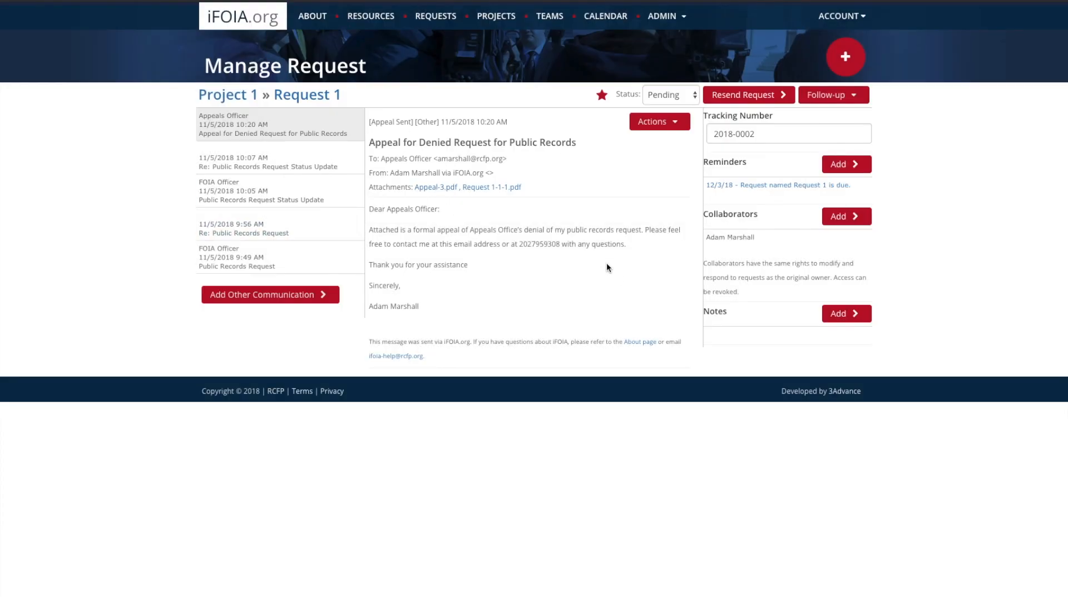
List draft requests sorted by last updated date, newest first
{"action": "left_click", "coordinate": [437, 17]}
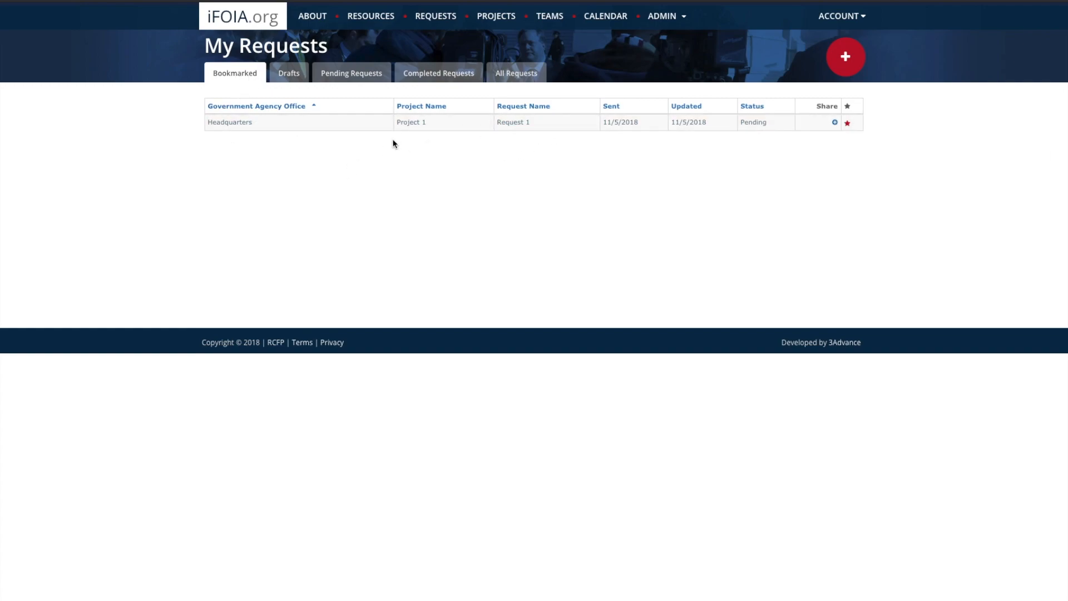
{"action": "left_click", "coordinate": [296, 75]}
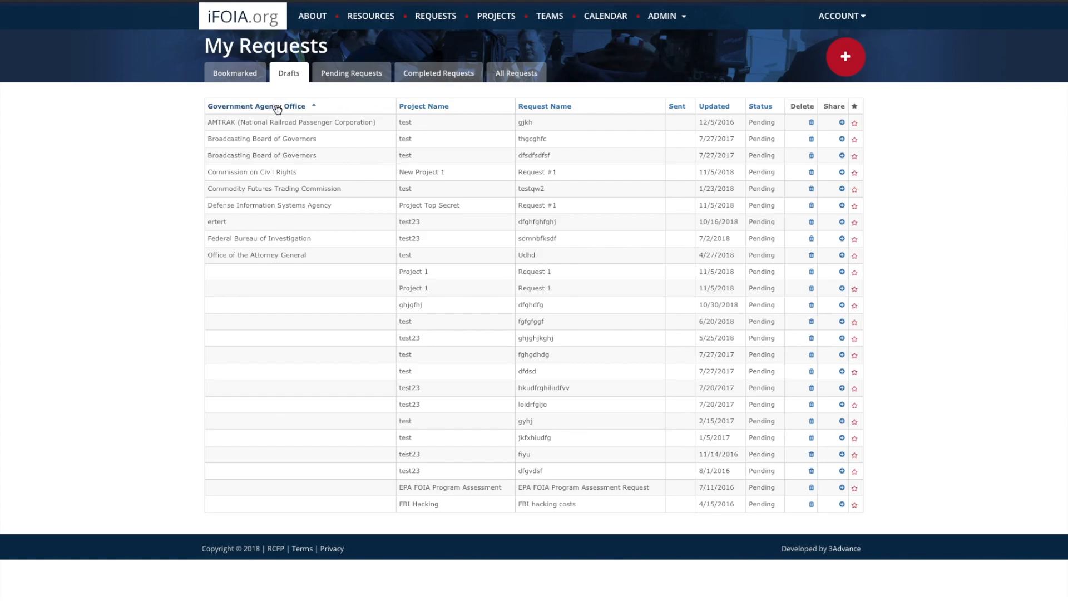
{"action": "left_click", "coordinate": [714, 107]}
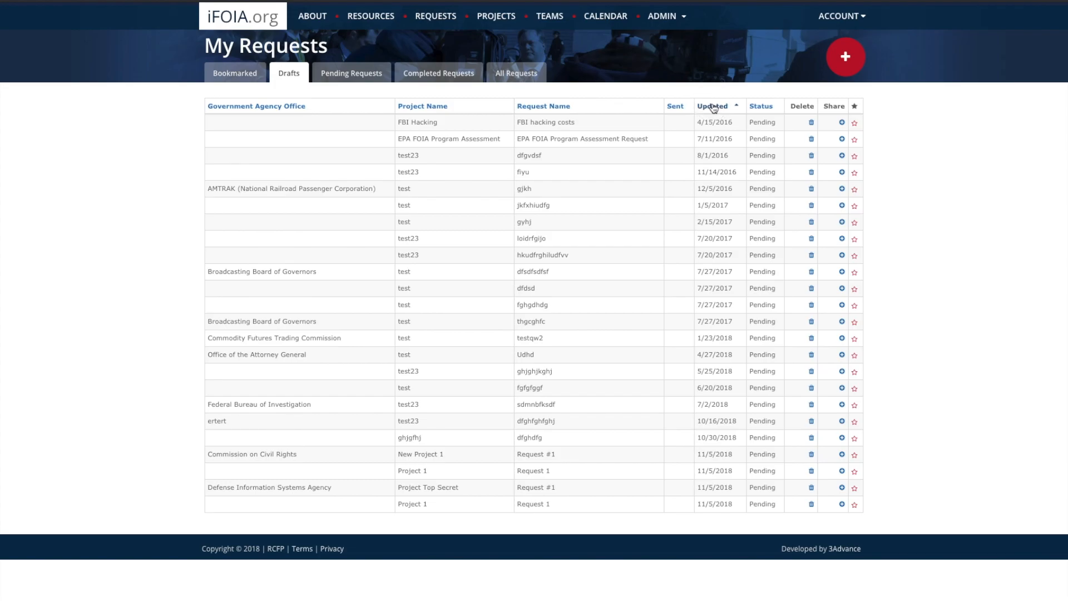
{"action": "left_click", "coordinate": [713, 107]}
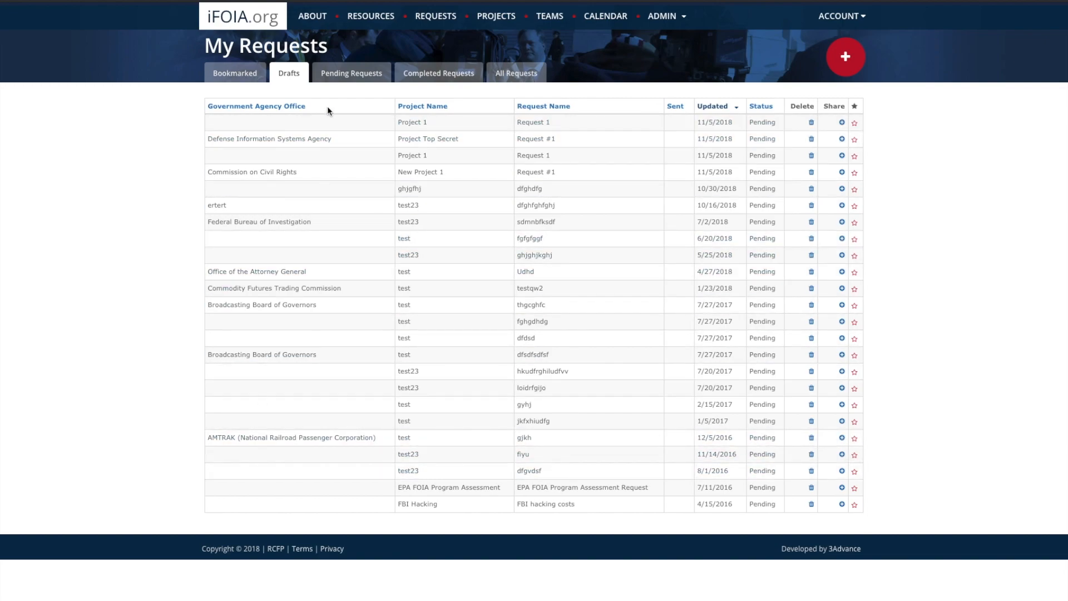
Star the Defense Information Systems Agency pending request and view the bookmarked projects
{"action": "left_click", "coordinate": [350, 74]}
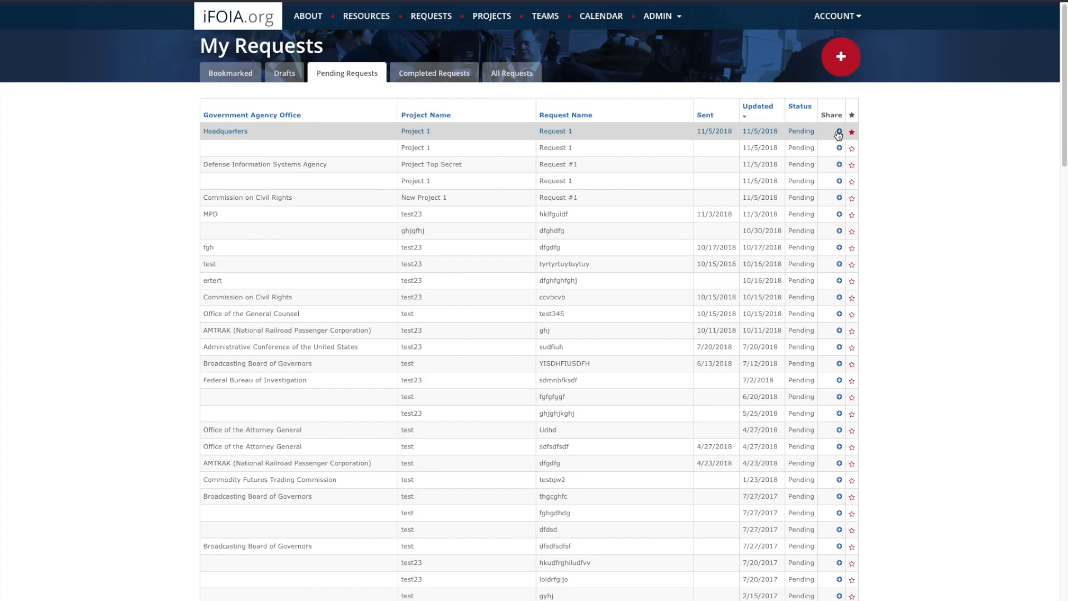
{"action": "left_click", "coordinate": [852, 164]}
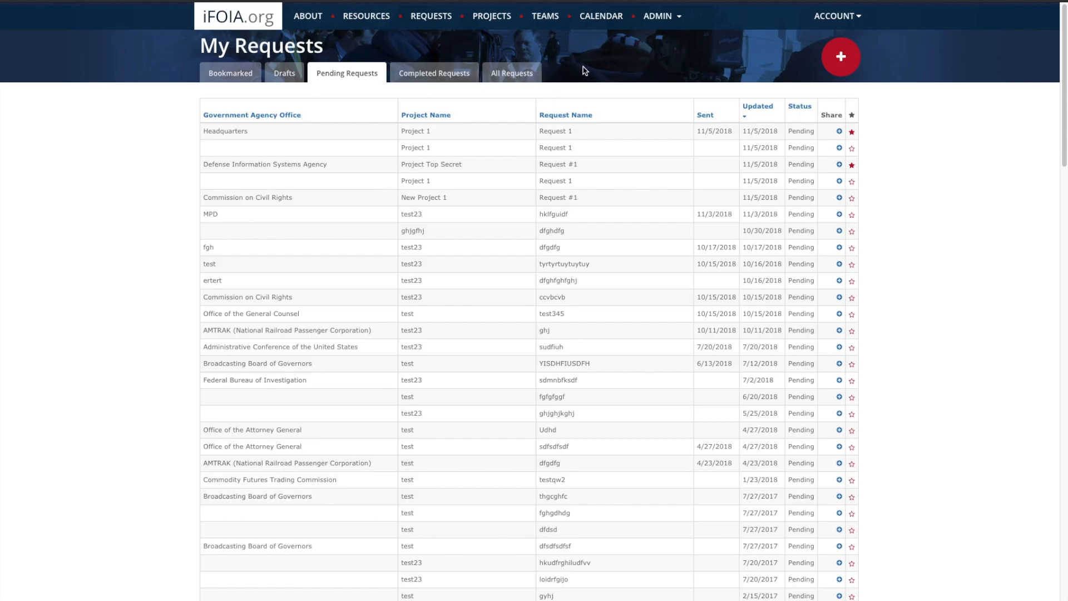
{"action": "left_click", "coordinate": [498, 25]}
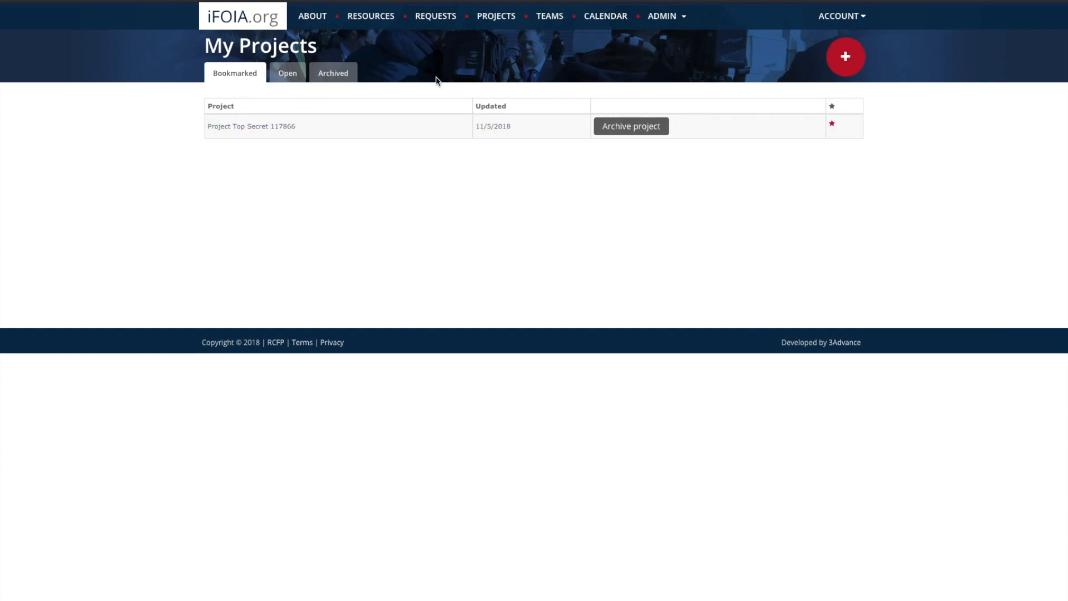
Check Request 1's 12/03/18 due reminder on the November 2018 calendar, closing it unchanged
{"action": "left_click", "coordinate": [607, 21]}
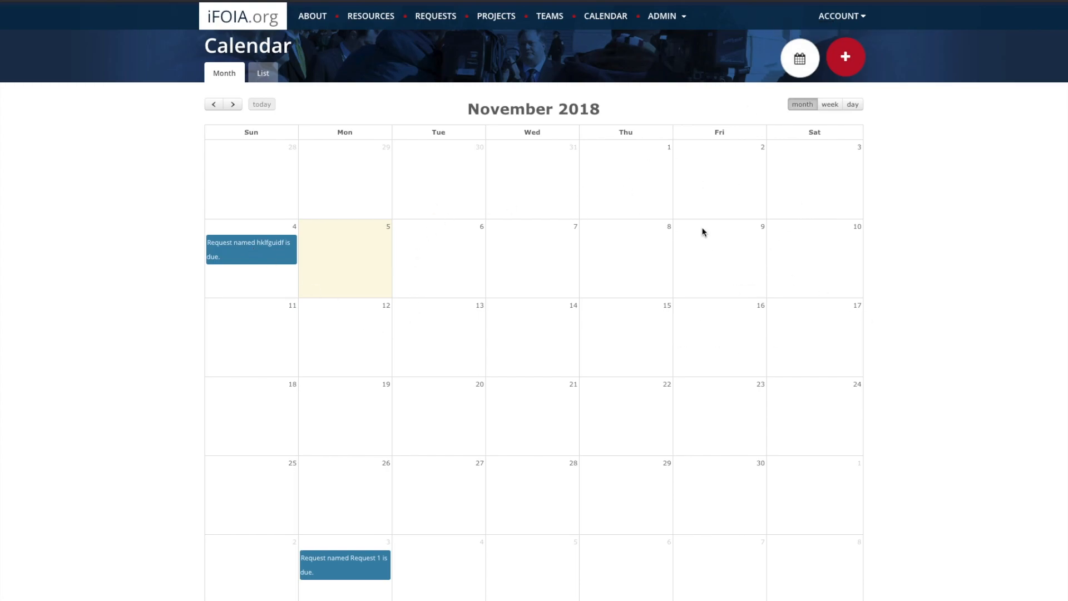
{"action": "left_click", "coordinate": [359, 579]}
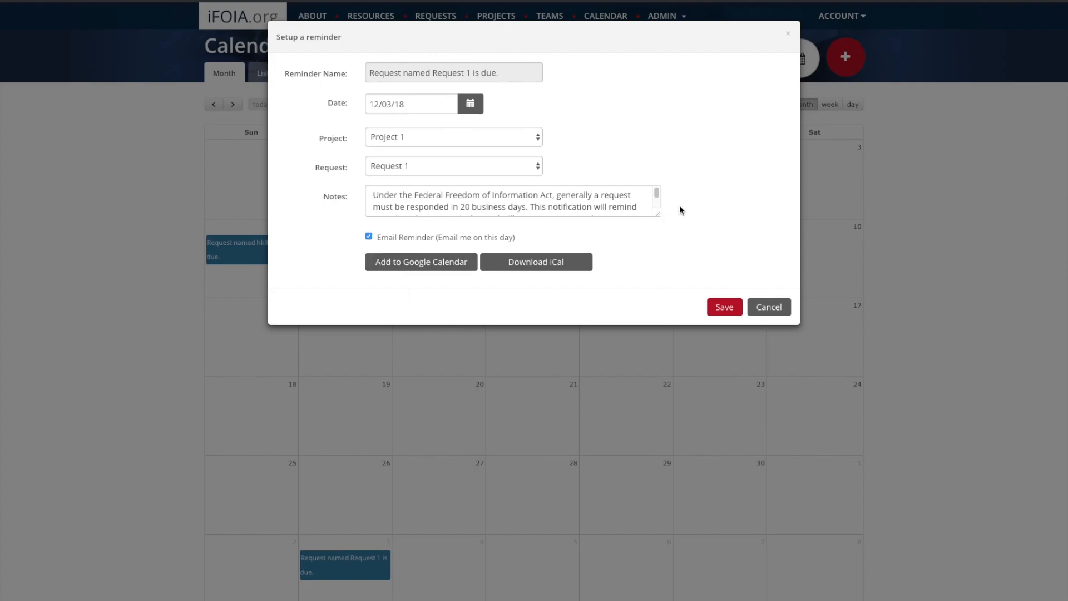
{"action": "left_click", "coordinate": [660, 237]}
{"action": "left_click", "coordinate": [772, 307]}
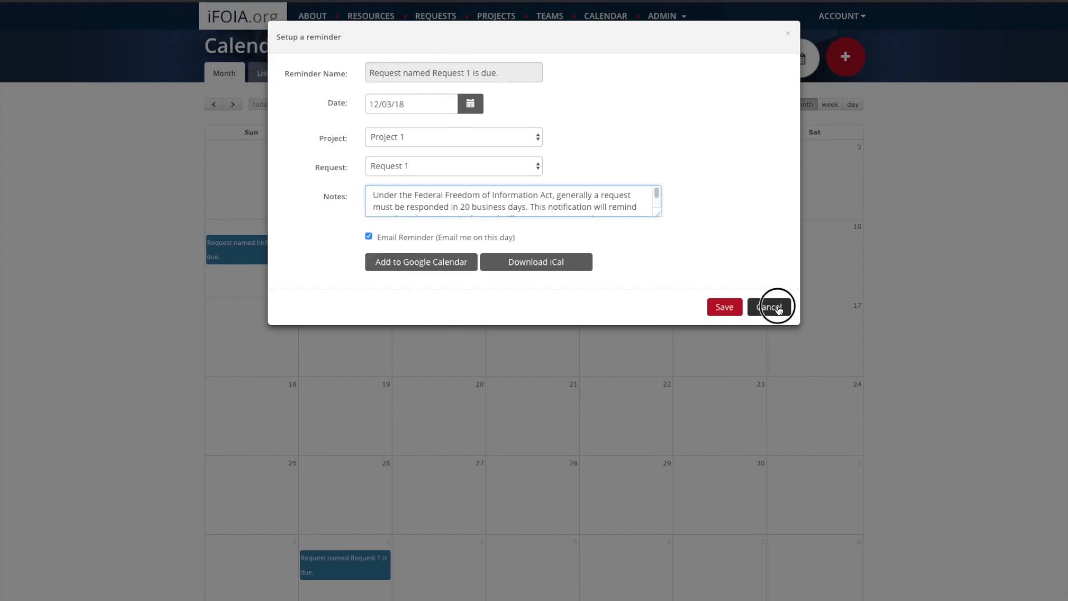